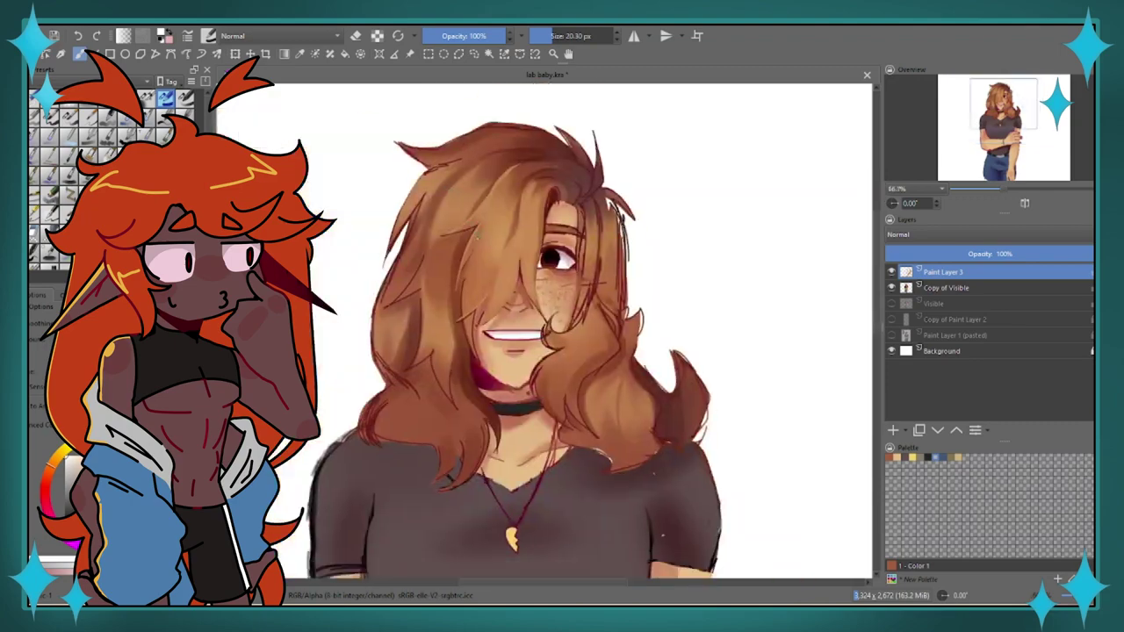
# - Sample hair colors from the canvas and paint over the dark sketch lines along the hair's outer edge and strands
pyautogui.click(89, 116)
pyautogui.scroll(1, 465, 133)
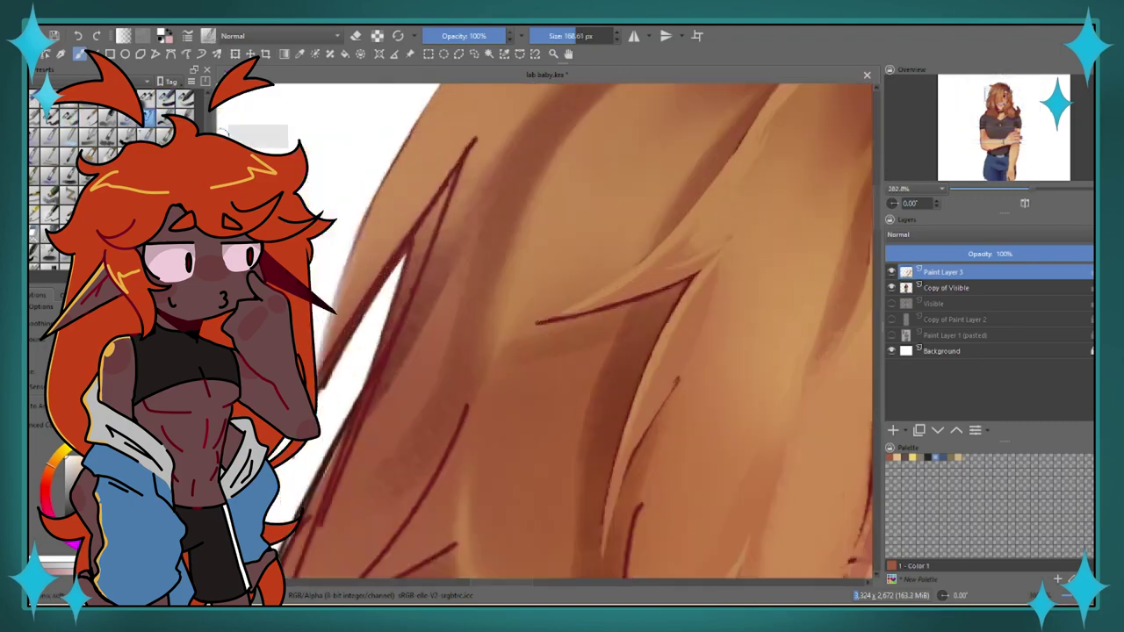
pyautogui.keyDown('ctrl'); pyautogui.click(465, 133); pyautogui.keyUp('ctrl')
pyautogui.moveTo(465, 134); pyautogui.dragTo(360, 296)
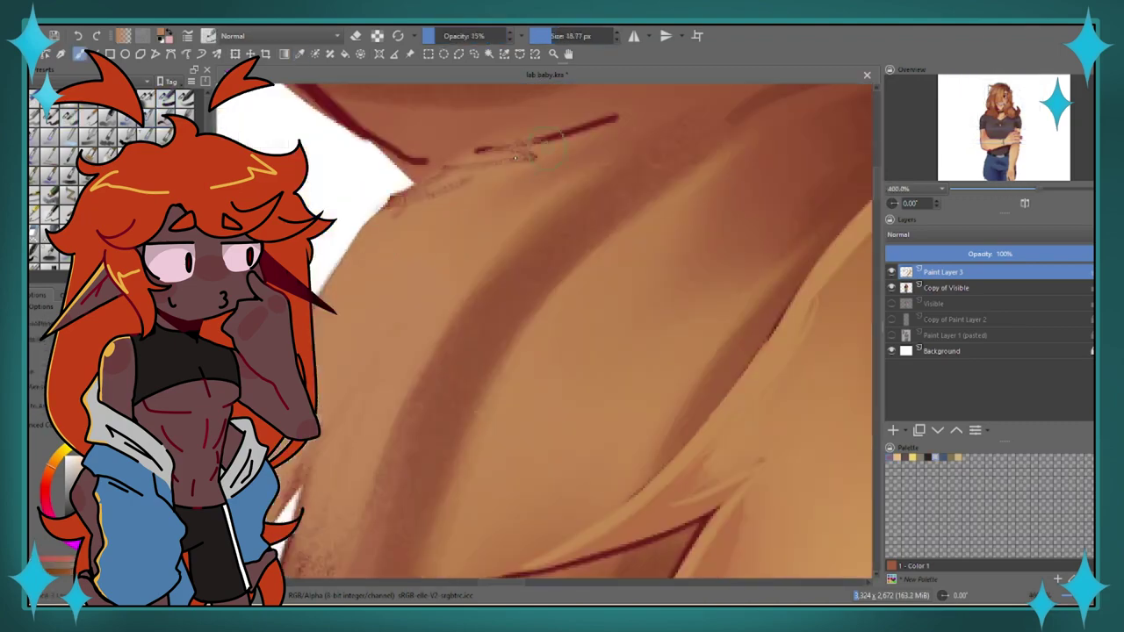
pyautogui.hotkey('ctrl', 'z')
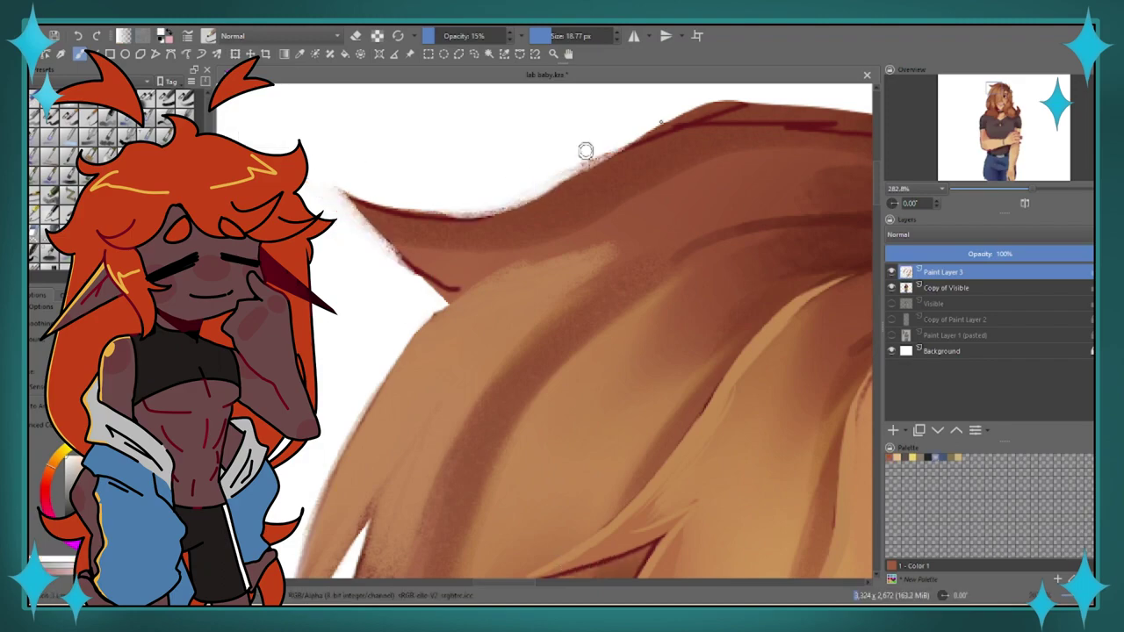
pyautogui.scroll(-5, 597, 149)
pyautogui.scroll(4, 607, 156)
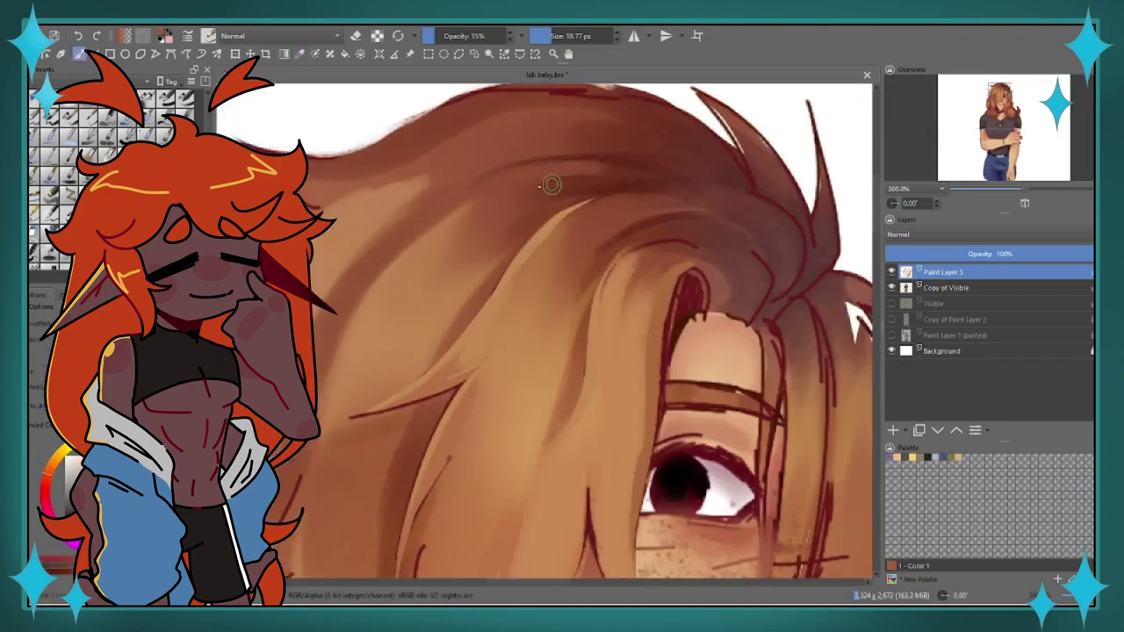
pyautogui.scroll(-3, 551, 184)
# - Paint over the circular nose guideline with sampled skin tones and blend the shading around the nose
pyautogui.scroll(6, 400, 328)
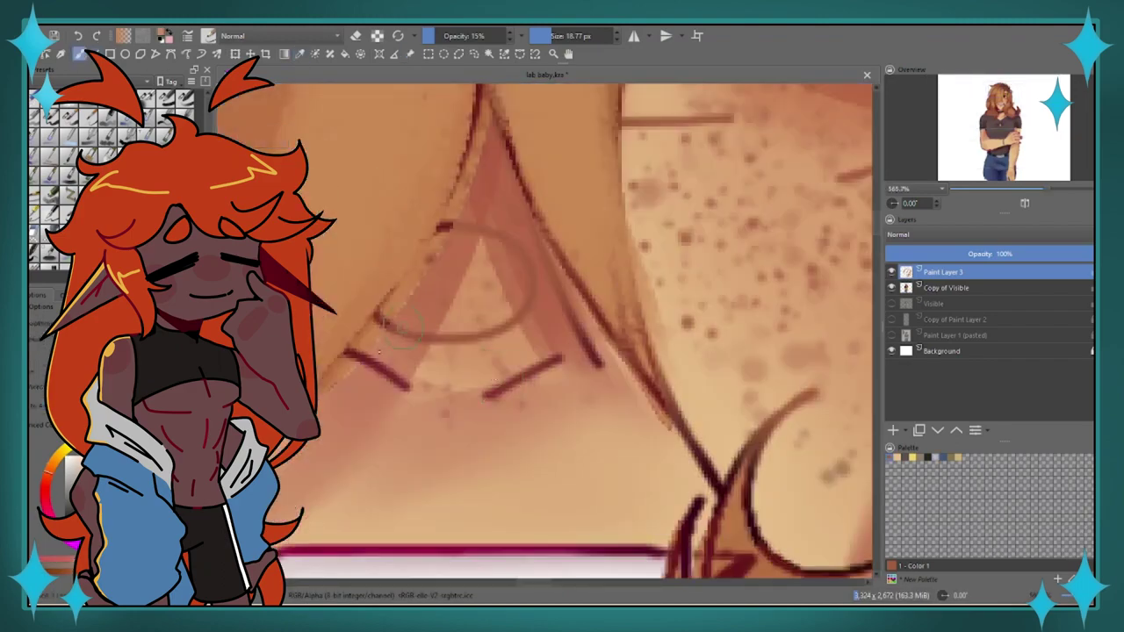
pyautogui.press('p')
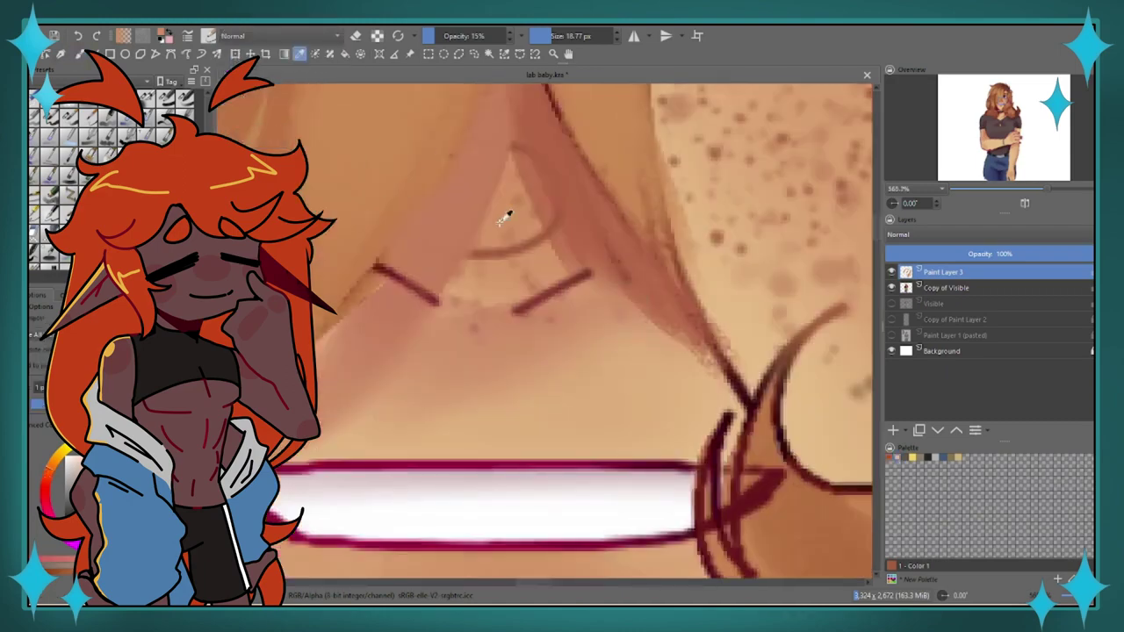
pyautogui.scroll(-1, 509, 220)
pyautogui.press('b')
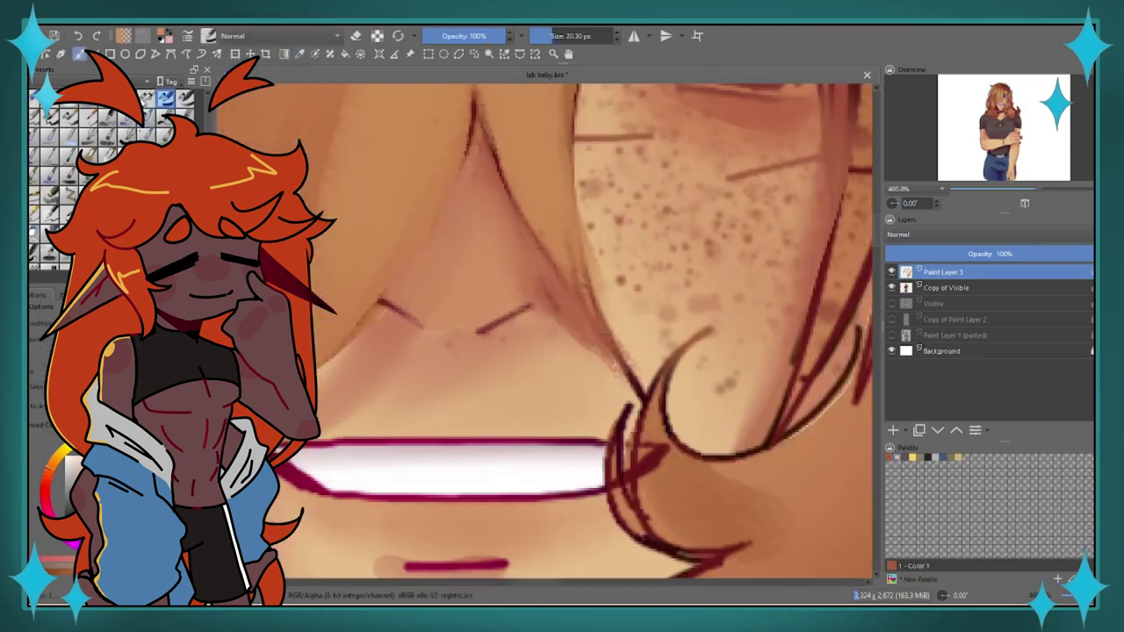
pyautogui.scroll(-1, 456, 254)
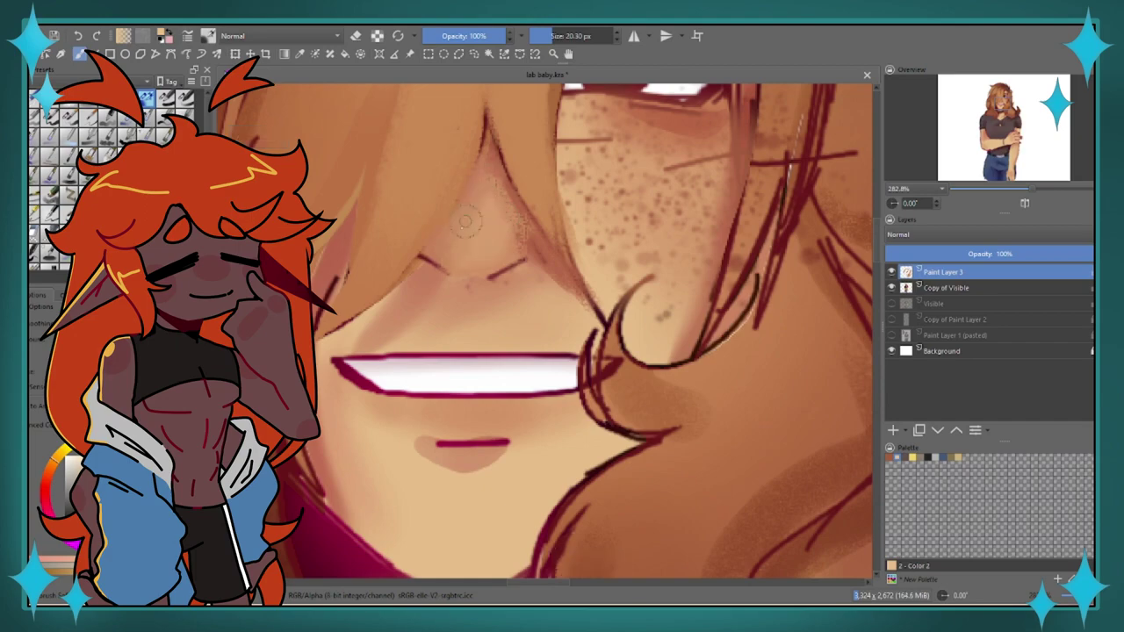
pyautogui.scroll(1, 466, 222)
pyautogui.hotkey('ctrl', 'z')
# - Cover the dark lip line below the mouth with skin tone and blend the shadow into the chin
pyautogui.scroll(1, 480, 398)
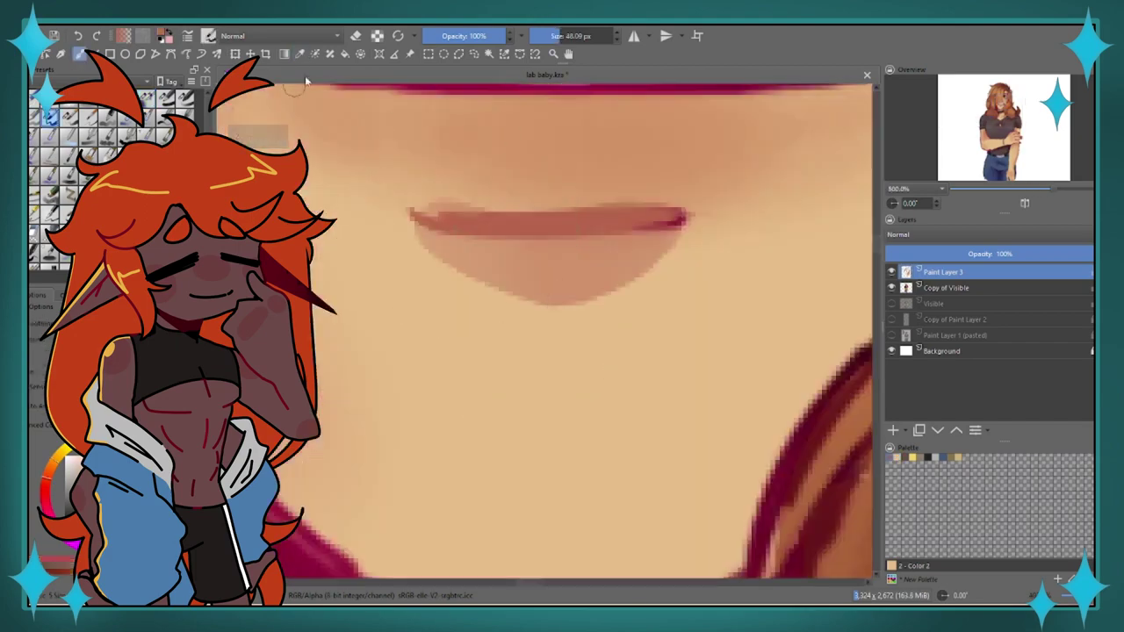
pyautogui.moveTo(413, 215); pyautogui.dragTo(477, 251)
pyautogui.scroll(-1, 740, 347)
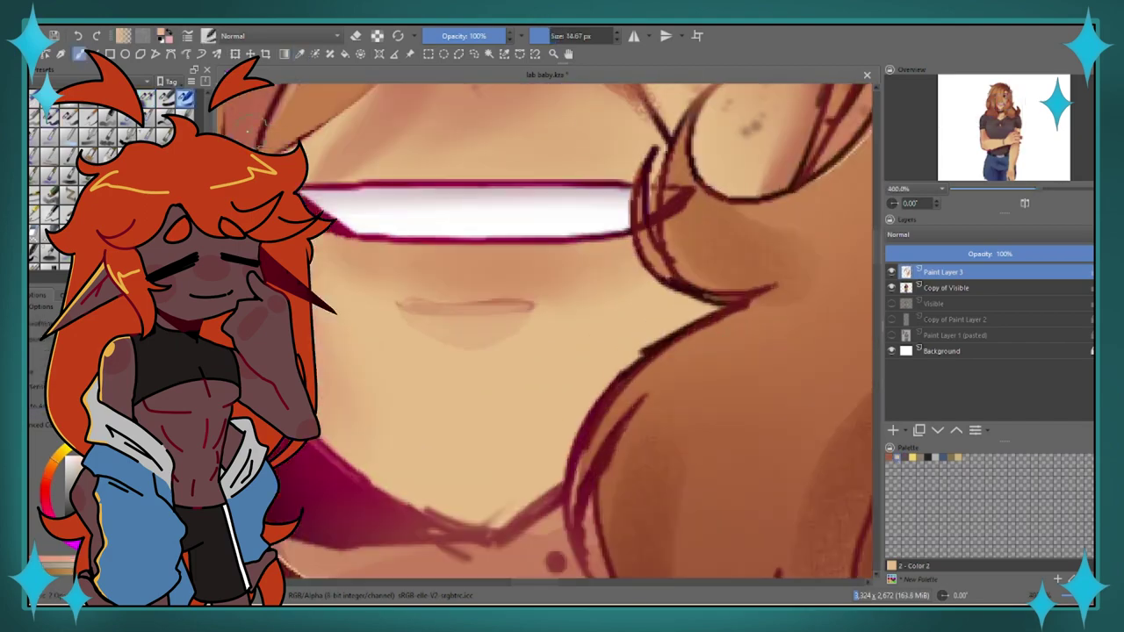
pyautogui.scroll(2, 405, 382)
pyautogui.hotkey('ctrl', 'z')
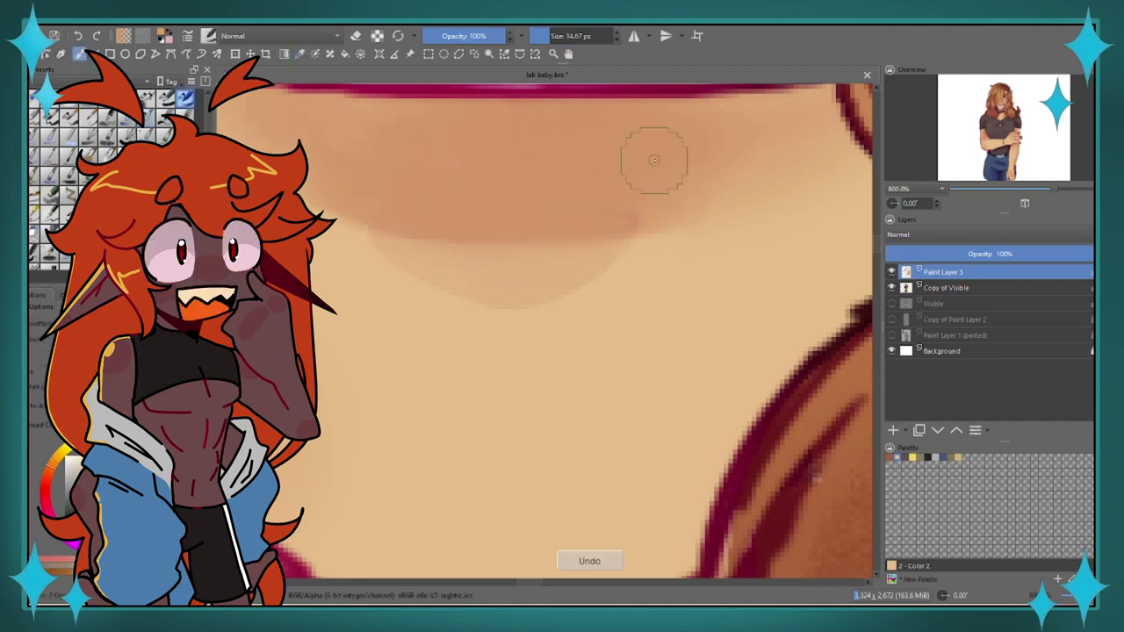
pyautogui.scroll(-3, 653, 155)
pyautogui.scroll(2, 496, 315)
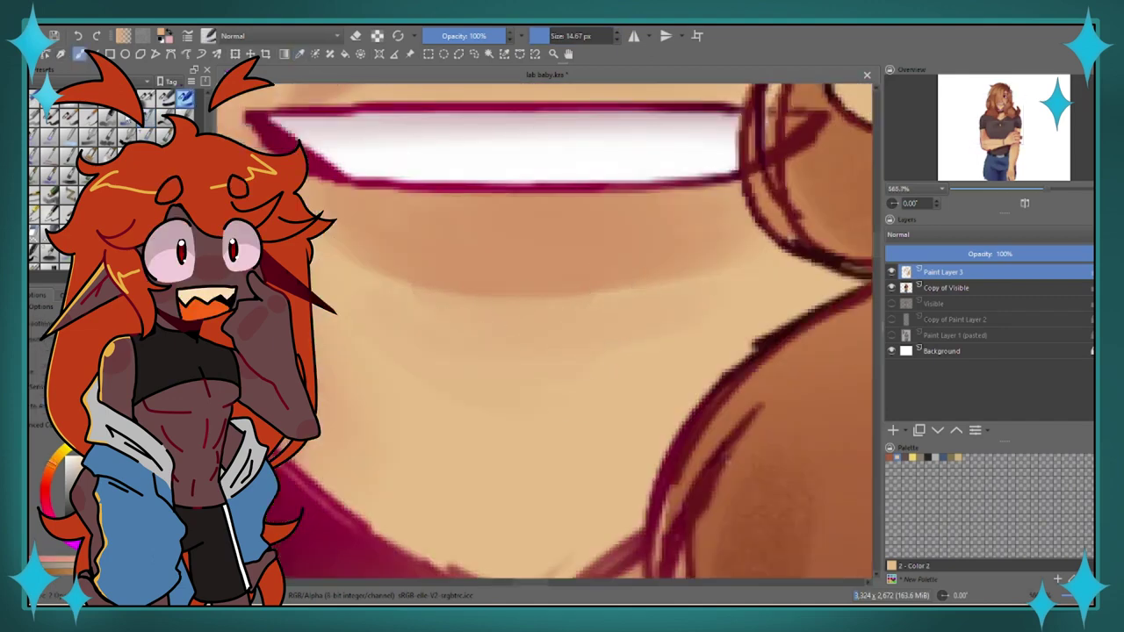
pyautogui.scroll(-2, 685, 238)
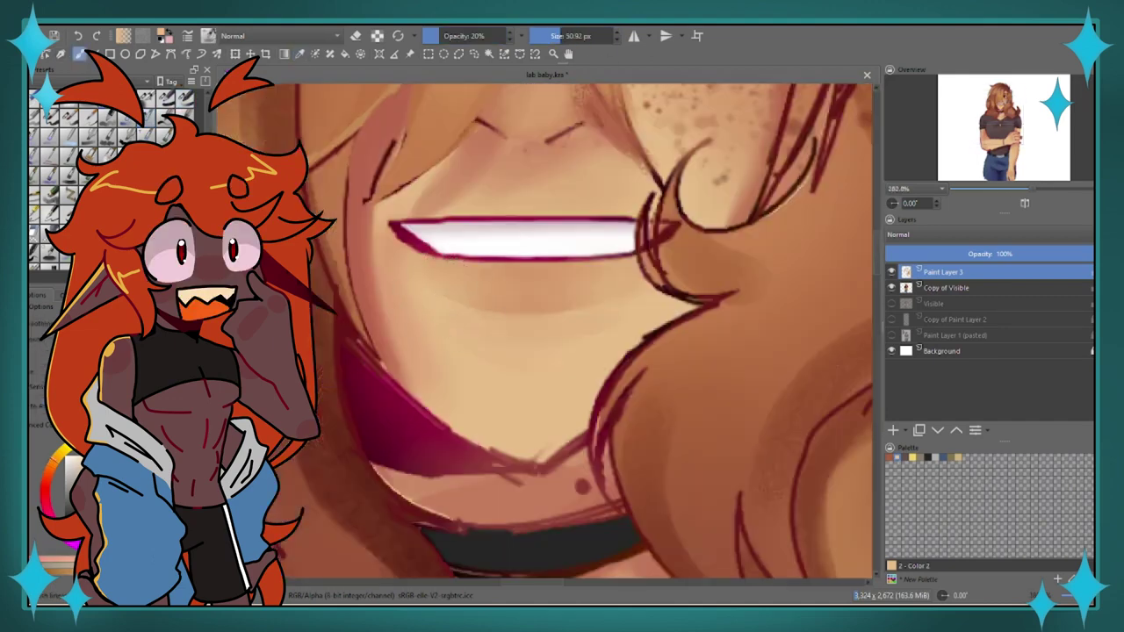
pyautogui.scroll(-2, 539, 369)
pyautogui.scroll(4, 539, 369)
# - Redraw a thin dark magenta lip line below the mouth with a small brush
pyautogui.press('/')
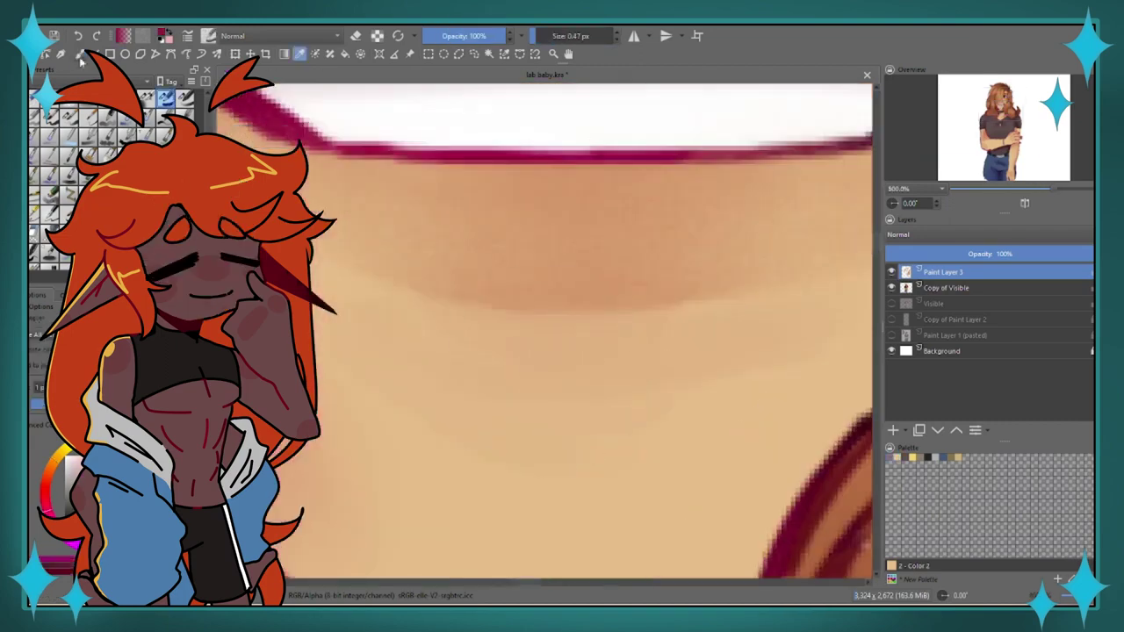
pyautogui.moveTo(459, 307); pyautogui.dragTo(767, 308)
pyautogui.scroll(-2, 602, 220)
pyautogui.hotkey('ctrl', 'z')
pyautogui.scroll(-3, 603, 220)
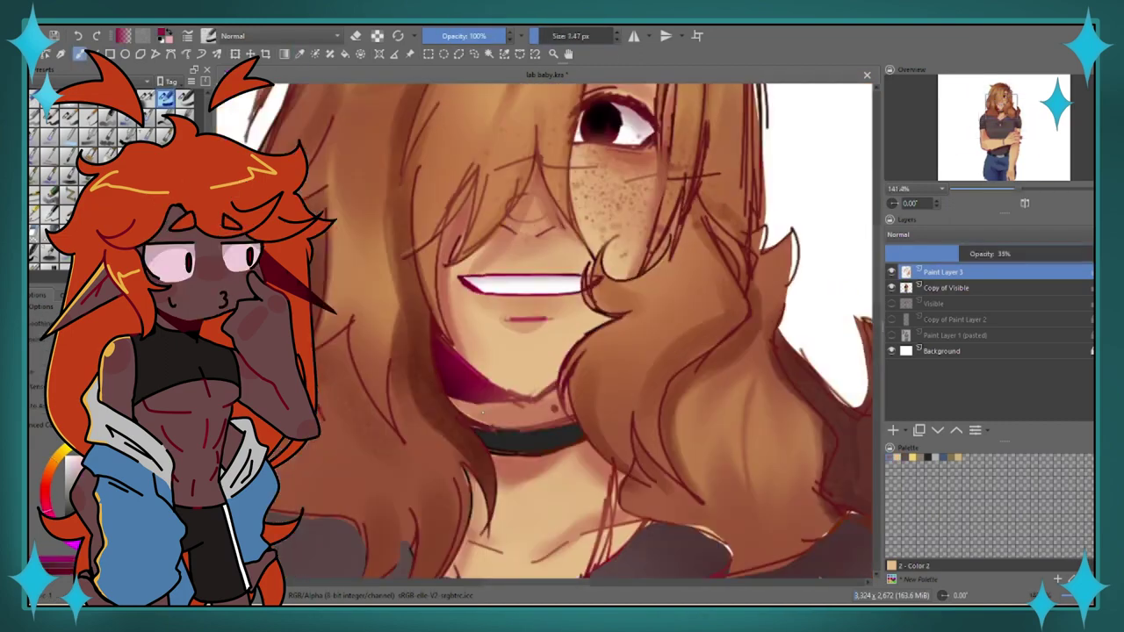
pyautogui.scroll(4, 481, 413)
pyautogui.scroll(-5, 531, 261)
pyautogui.scroll(3, 532, 261)
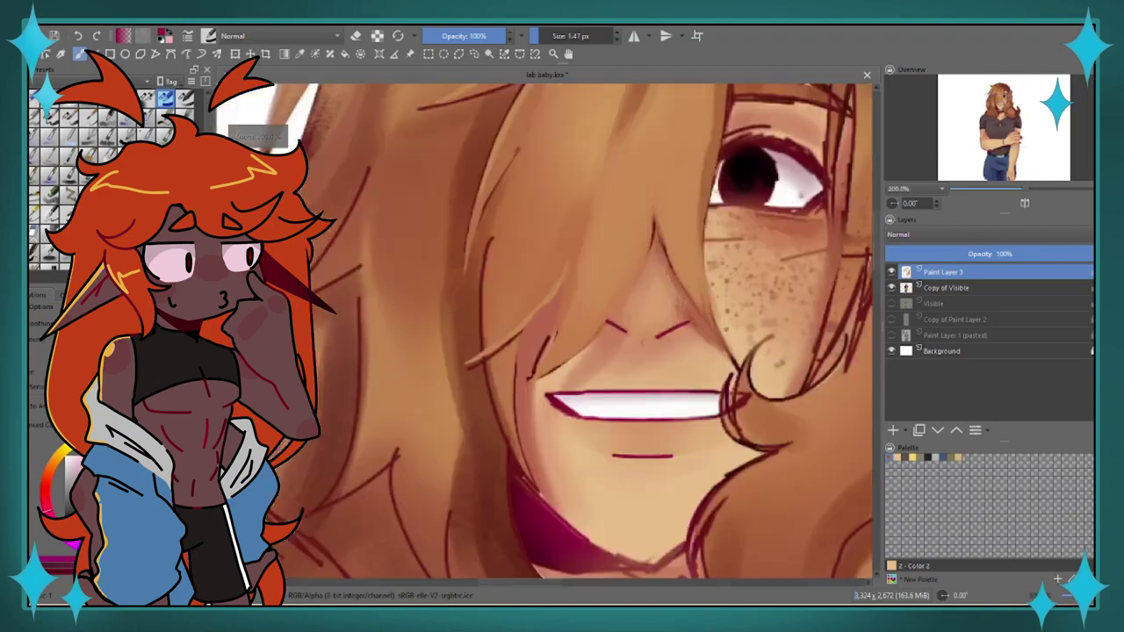
# - Touch up the nose with sampled skin tones, hiding Paint Layer 3 to check the original sketch lines
pyautogui.scroll(4, 701, 374)
pyautogui.moveTo(694, 250)
pyautogui.mouseDown()
pyautogui.moveTo(444, 381)
pyautogui.moveTo(527, 343)
pyautogui.moveTo(660, 209)
pyautogui.mouseUp()
pyautogui.scroll(-5, 560, 243)
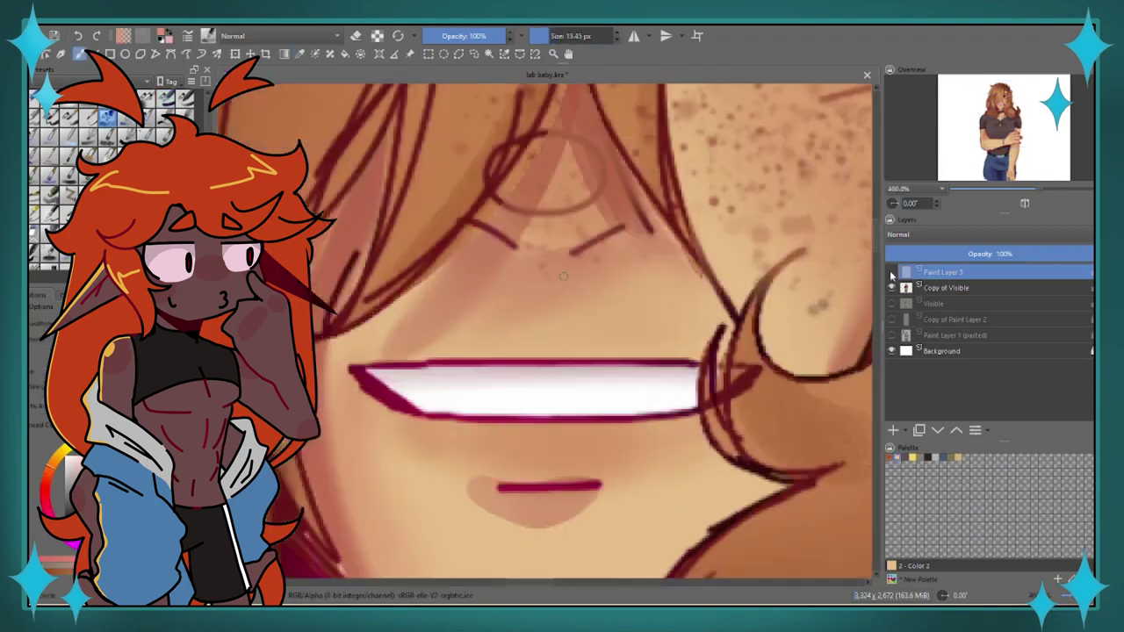
pyautogui.press('e')
# - Paint the dark scribbled gap between the bangs and forehead in muted purple-brown, covering its red lines
pyautogui.scroll(5, 569, 229)
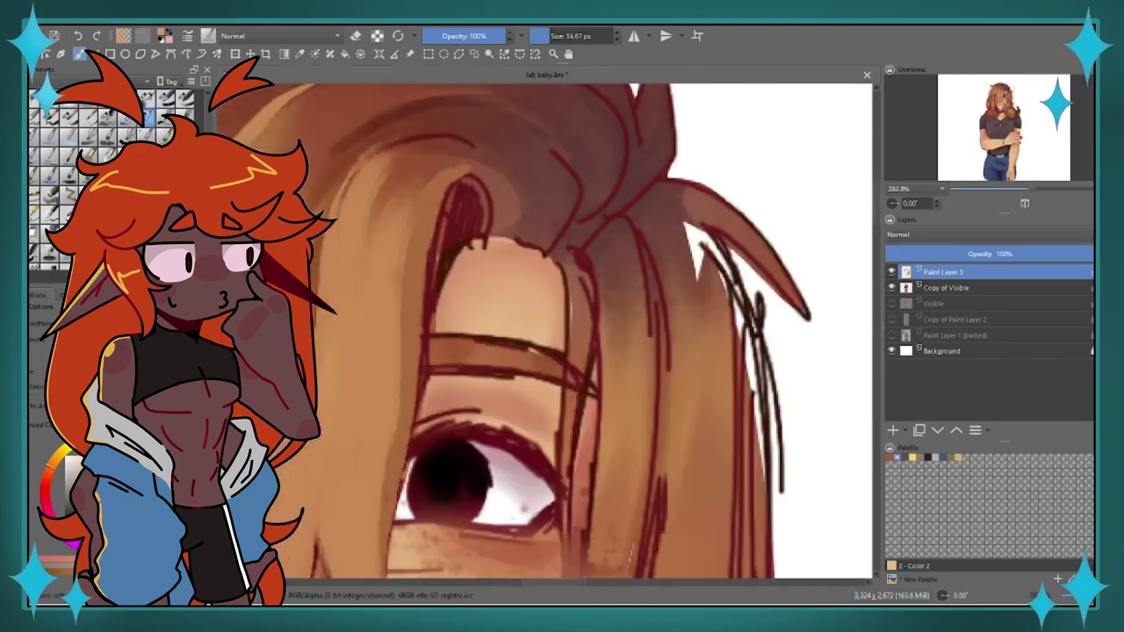
pyautogui.scroll(4, 474, 245)
pyautogui.moveTo(448, 189); pyautogui.dragTo(456, 242)
pyautogui.scroll(-4, 454, 205)
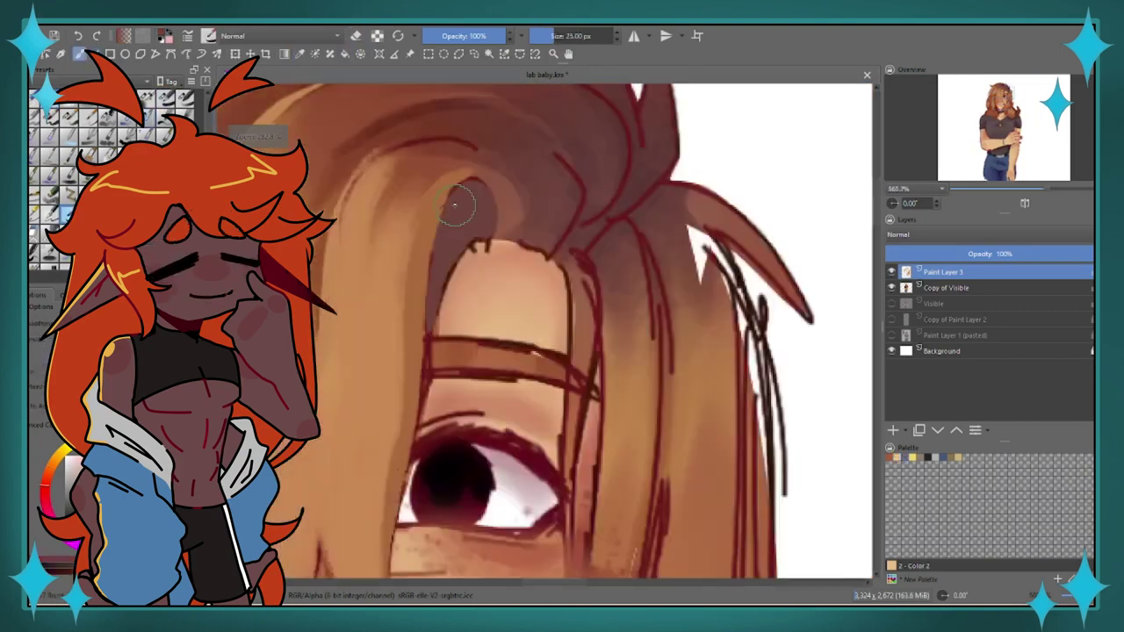
pyautogui.scroll(2, 454, 204)
pyautogui.moveTo(465, 167); pyautogui.dragTo(433, 342)
pyautogui.scroll(2, 517, 177)
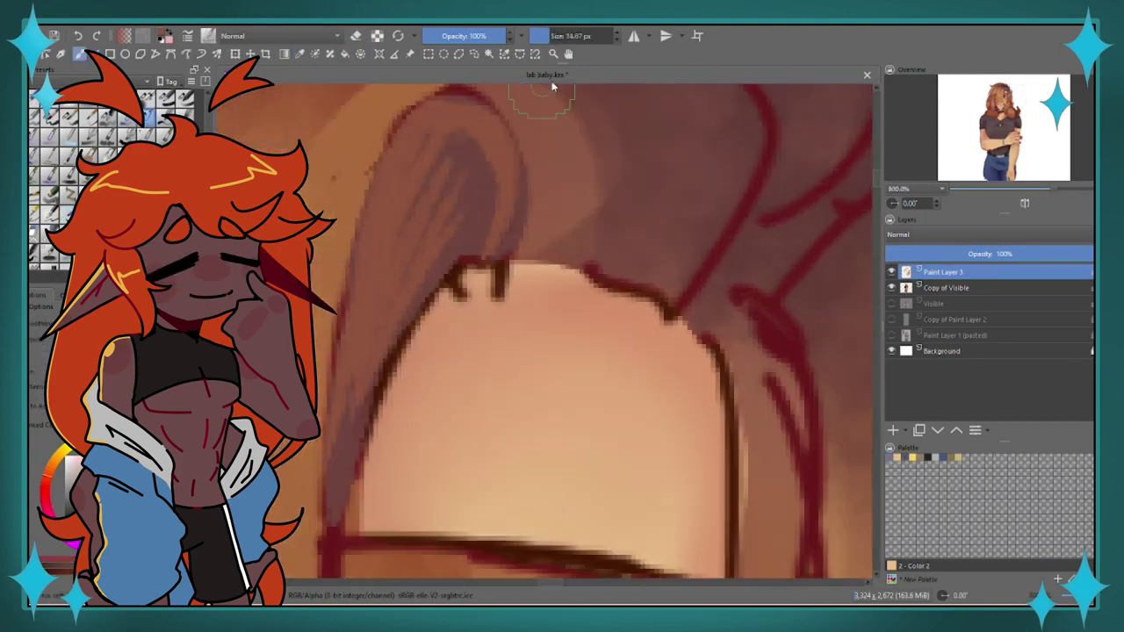
# - Clean up the forehead's hairline by painting light skin tone over the jagged dark outline
pyautogui.press('b')
pyautogui.moveTo(533, 272); pyautogui.dragTo(494, 284)
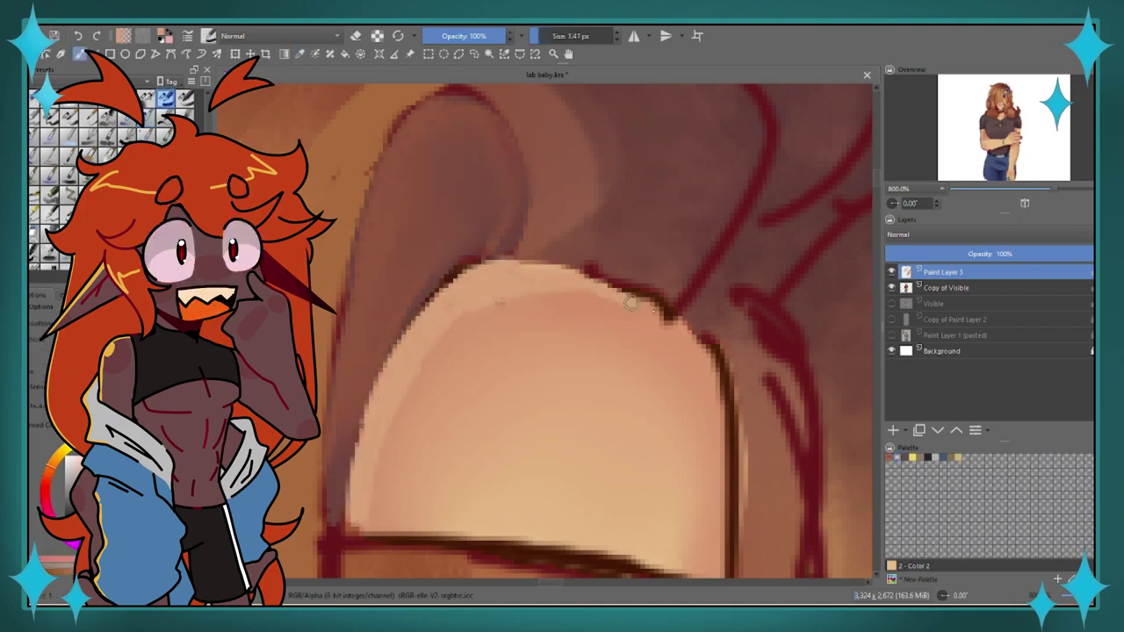
pyautogui.scroll(-2, 439, 246)
pyautogui.scroll(2, 409, 208)
# - Paint brown over the sketch outlines at the eyebrow's inner end and along its edges
pyautogui.press('/')
pyautogui.scroll(-1, 527, 334)
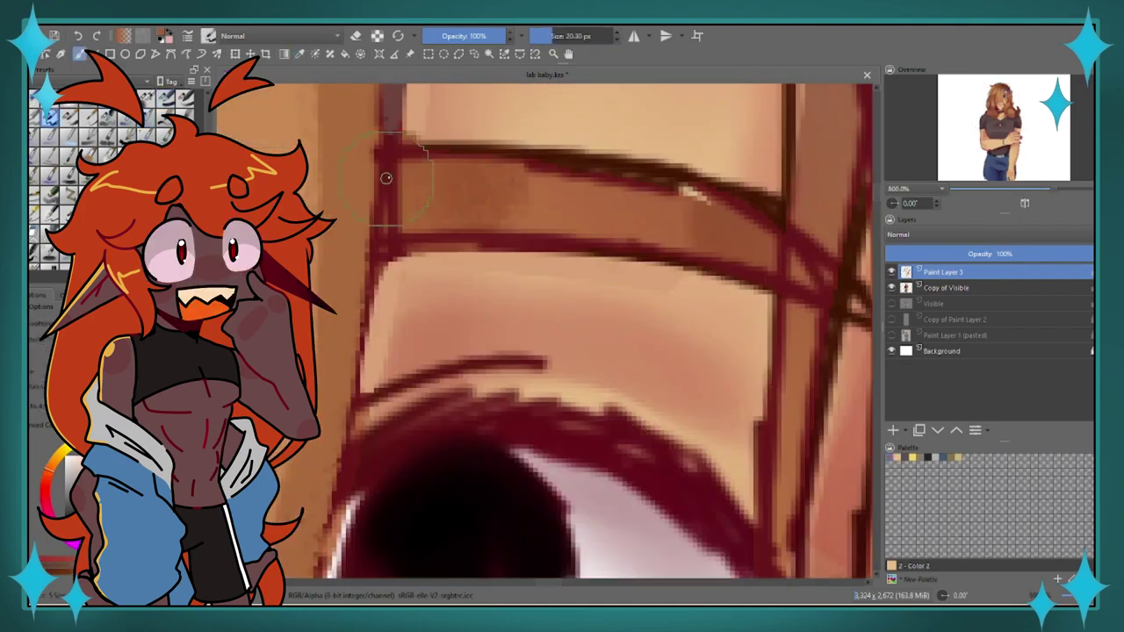
pyautogui.moveTo(386, 178); pyautogui.dragTo(577, 166)
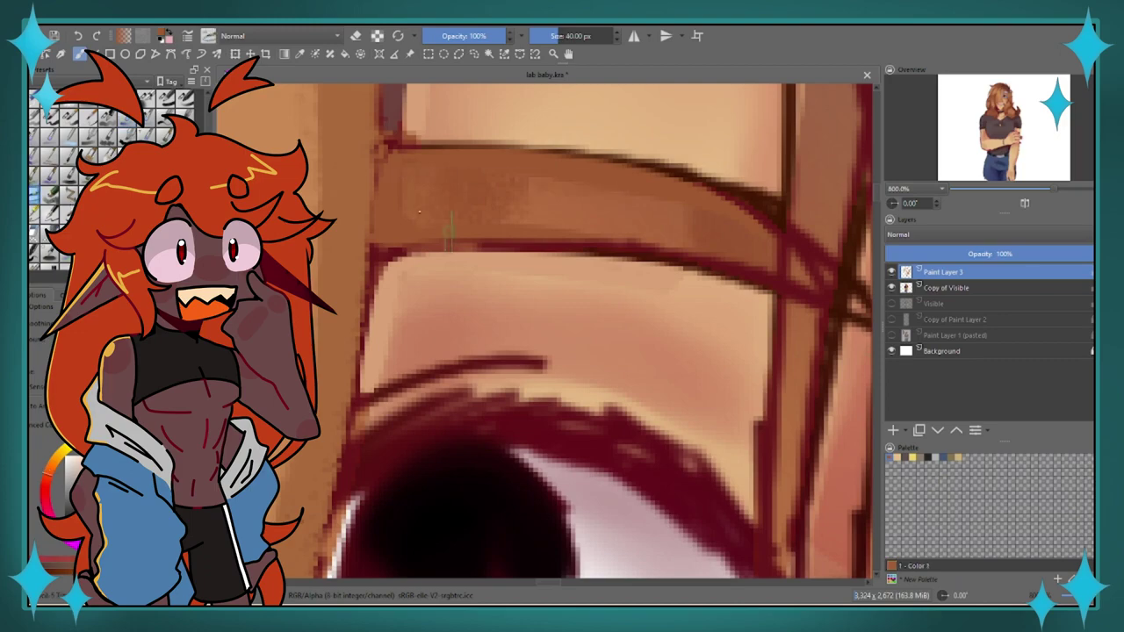
pyautogui.scroll(-2, 405, 222)
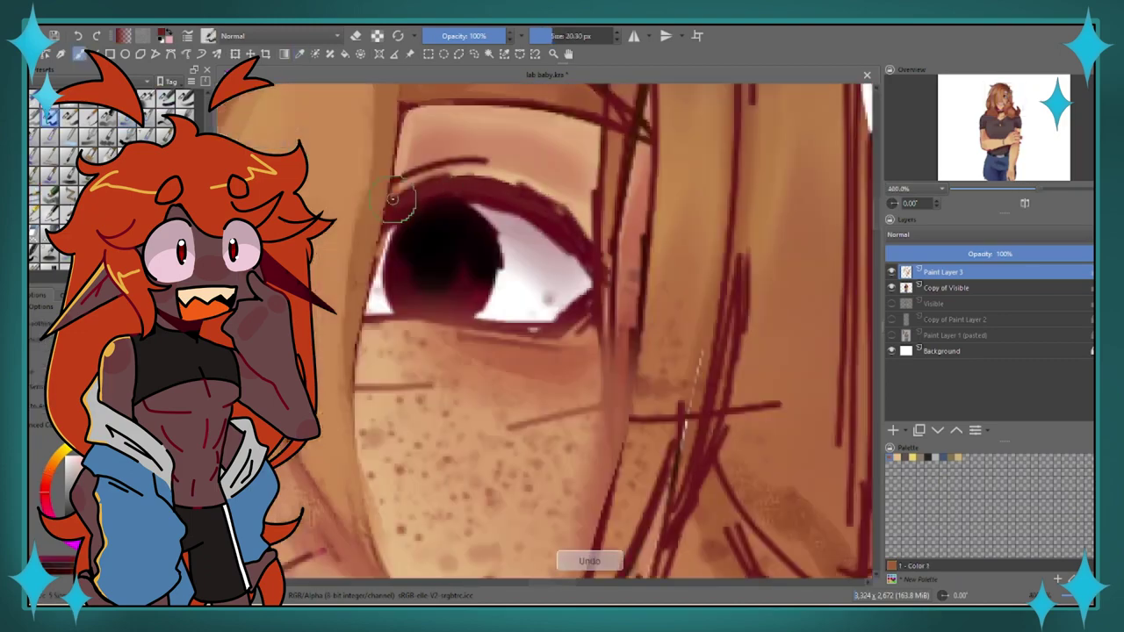
# - Smooth the rough upper lash line into a solid dark red band
pyautogui.scroll(-8, 393, 199)
pyautogui.scroll(10, 393, 198)
pyautogui.scroll(-1, 715, 326)
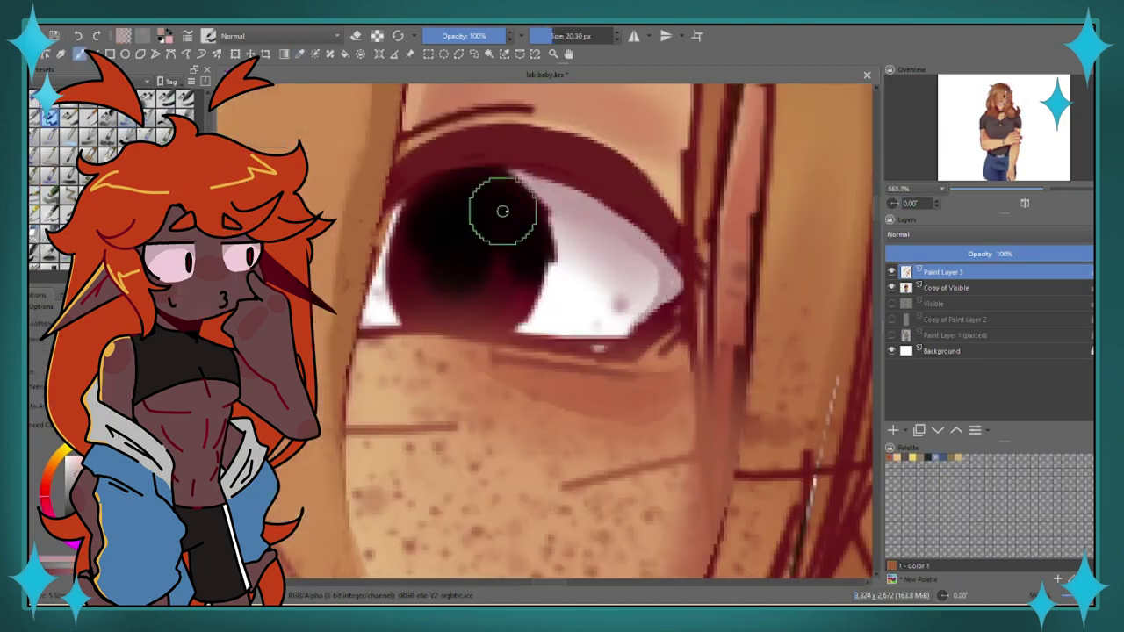
# - Reshape the iris's outer edge with a light mauve curve and blend the white of the eye
pyautogui.moveTo(525, 180); pyautogui.dragTo(518, 332)
pyautogui.moveTo(516, 180); pyautogui.dragTo(515, 327)
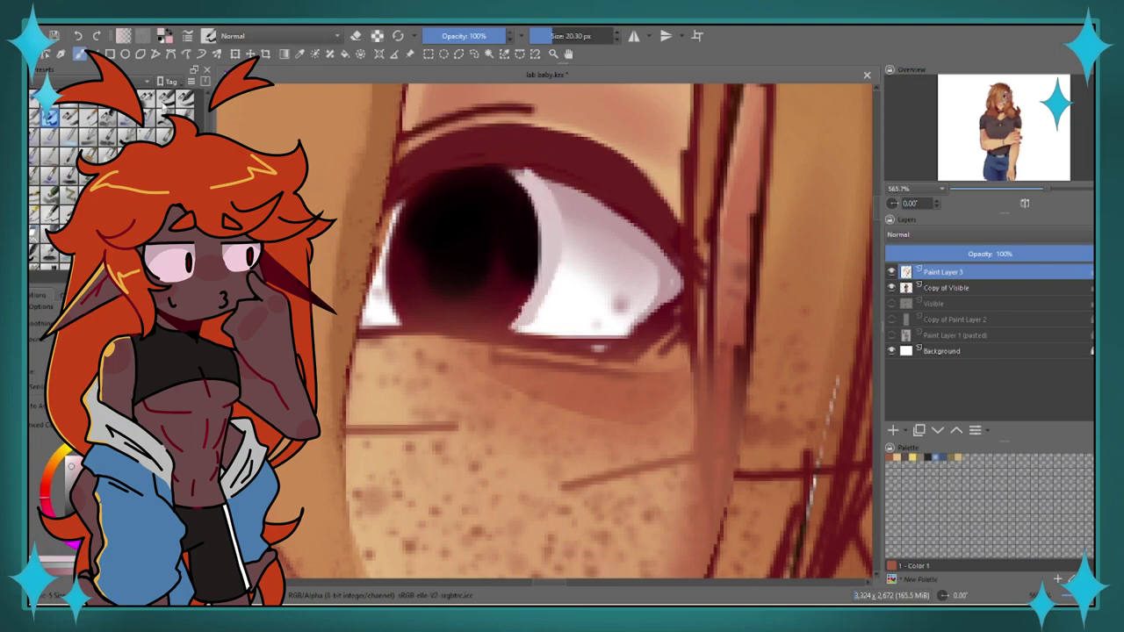
pyautogui.moveTo(527, 259); pyautogui.dragTo(610, 290)
pyautogui.scroll(-3, 557, 188)
pyautogui.scroll(3, 647, 334)
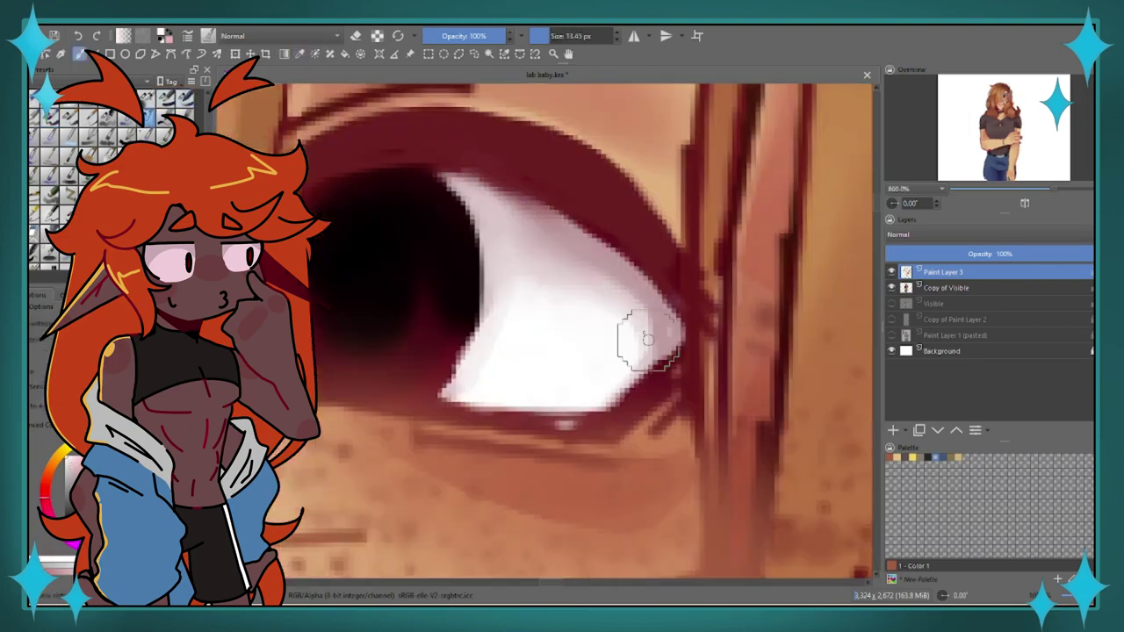
# - Paint a light skin-tone edge along the upper eyelid and beneath the lower lash line
pyautogui.scroll(-4, 648, 334)
pyautogui.scroll(5, 441, 165)
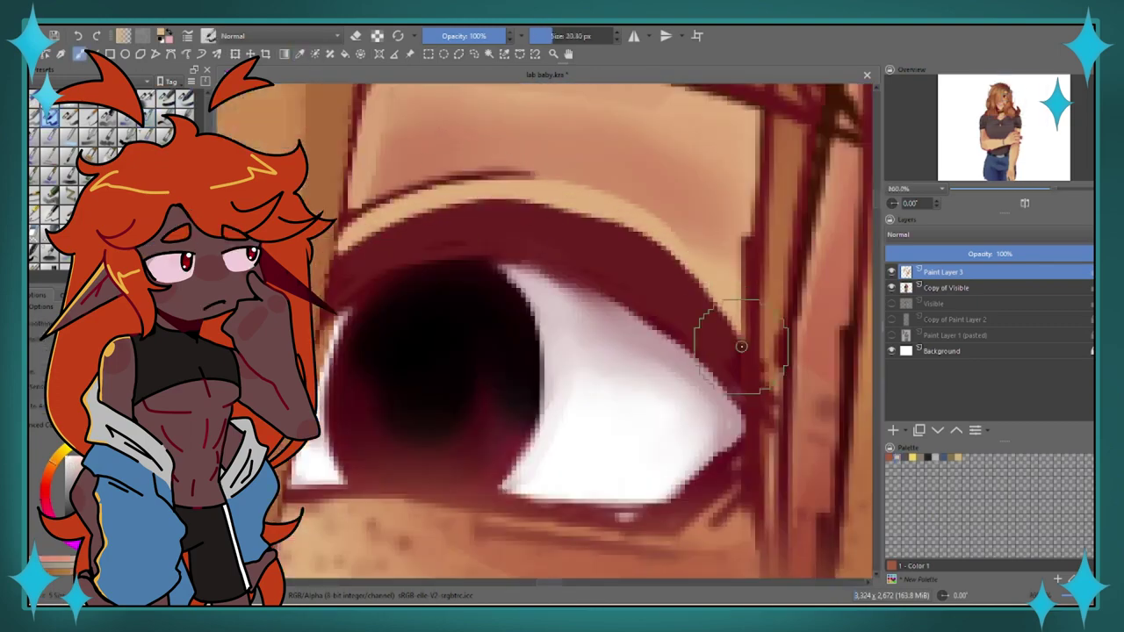
pyautogui.scroll(2, 740, 207)
pyautogui.scroll(-6, 740, 207)
pyautogui.scroll(5, 471, 290)
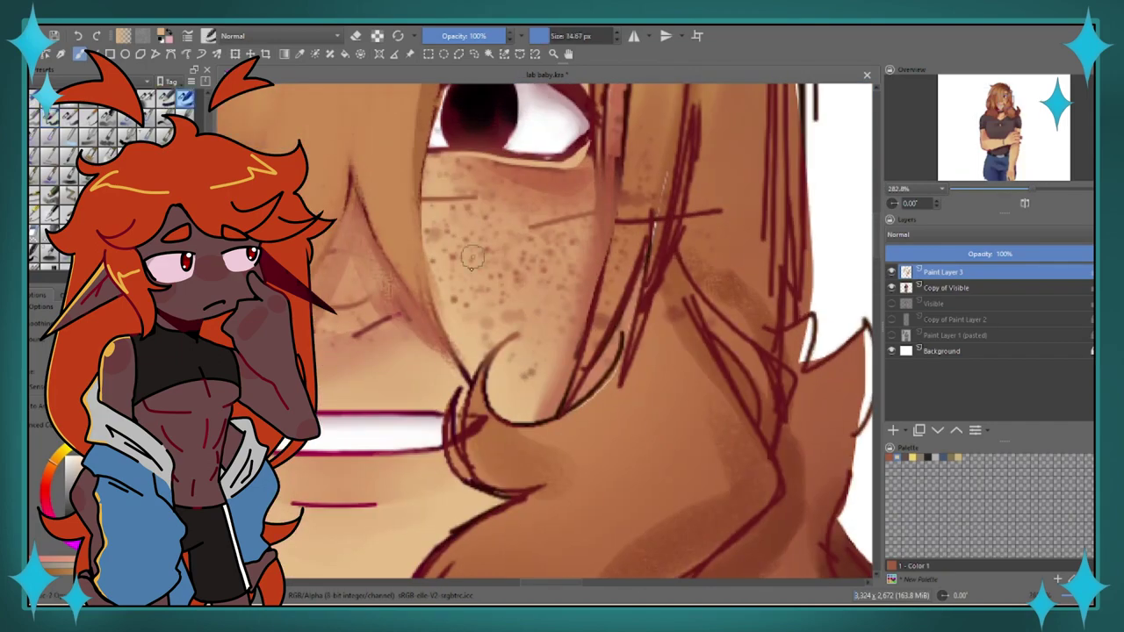
# - Cover the cheek's freckles with flat skin tone and add a reddish shadow along the edge beside the hair curl
pyautogui.scroll(-4, 456, 219)
pyautogui.scroll(5, 473, 228)
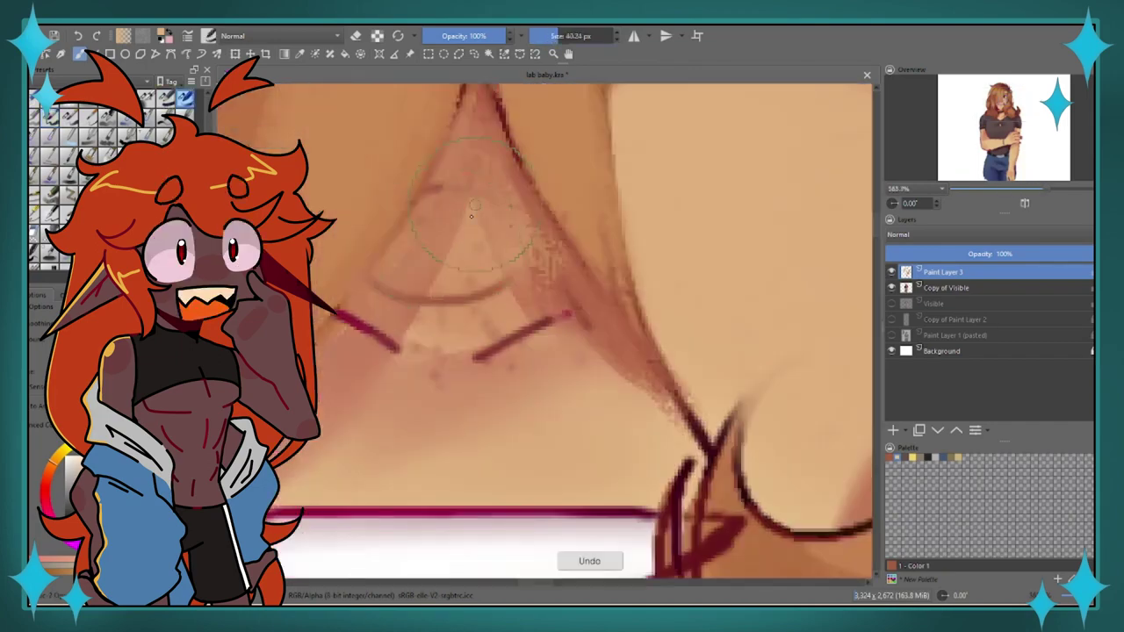
pyautogui.scroll(-5, 472, 228)
pyautogui.scroll(3, 373, 284)
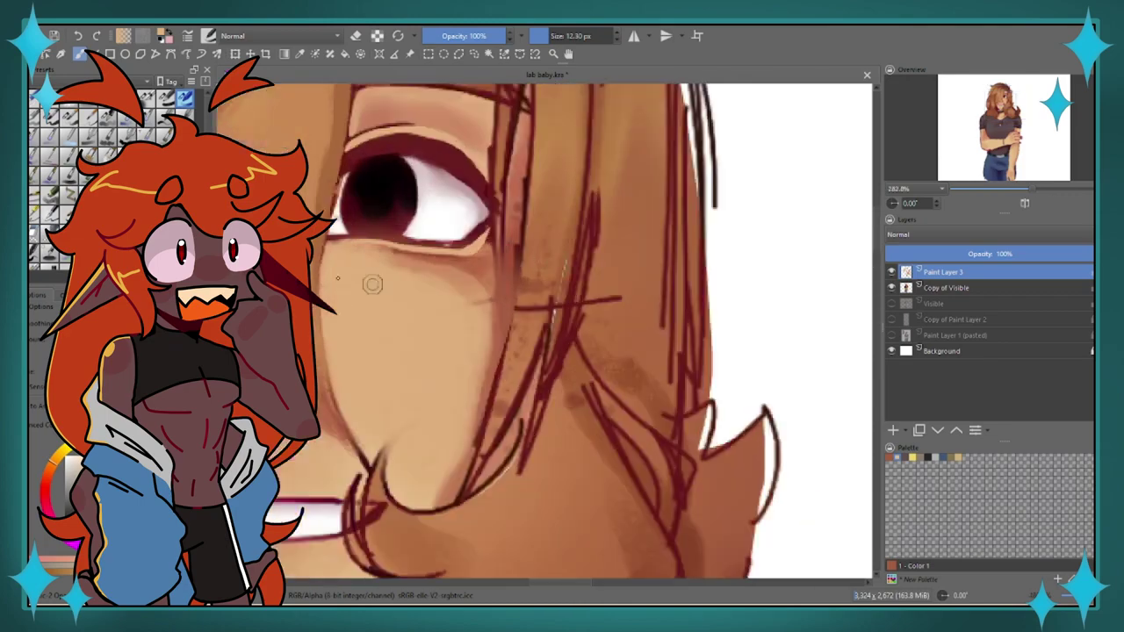
pyautogui.scroll(3, 492, 220)
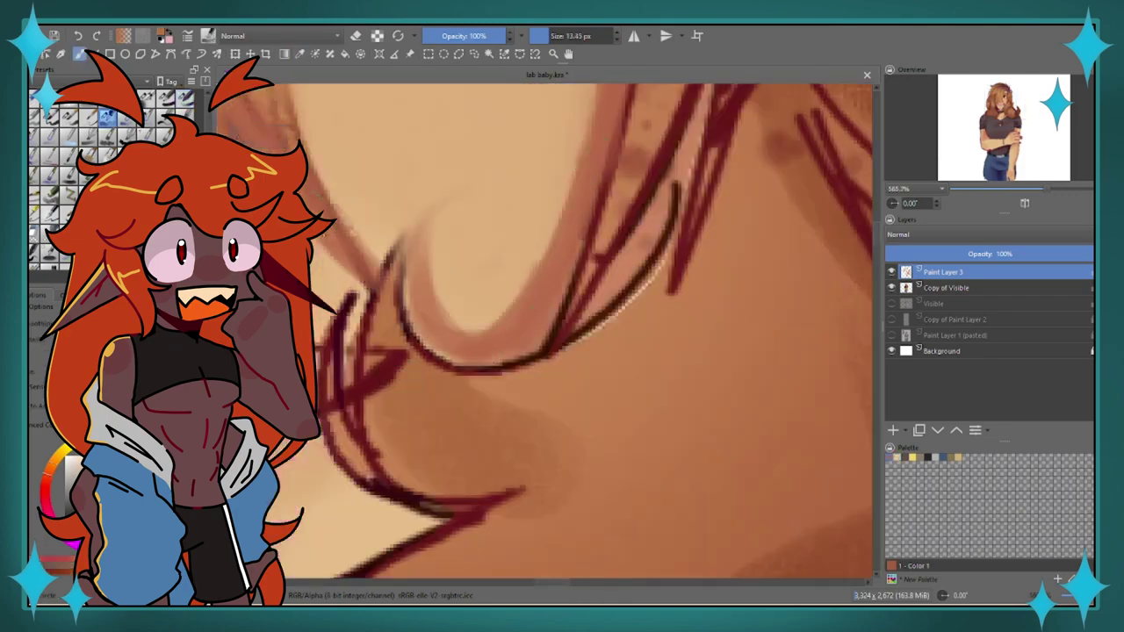
pyautogui.scroll(-4, 503, 198)
# - Paint the hair strand beside the eye in solid brown over its sketch lines, undoing the stray strokes
pyautogui.scroll(1, 504, 199)
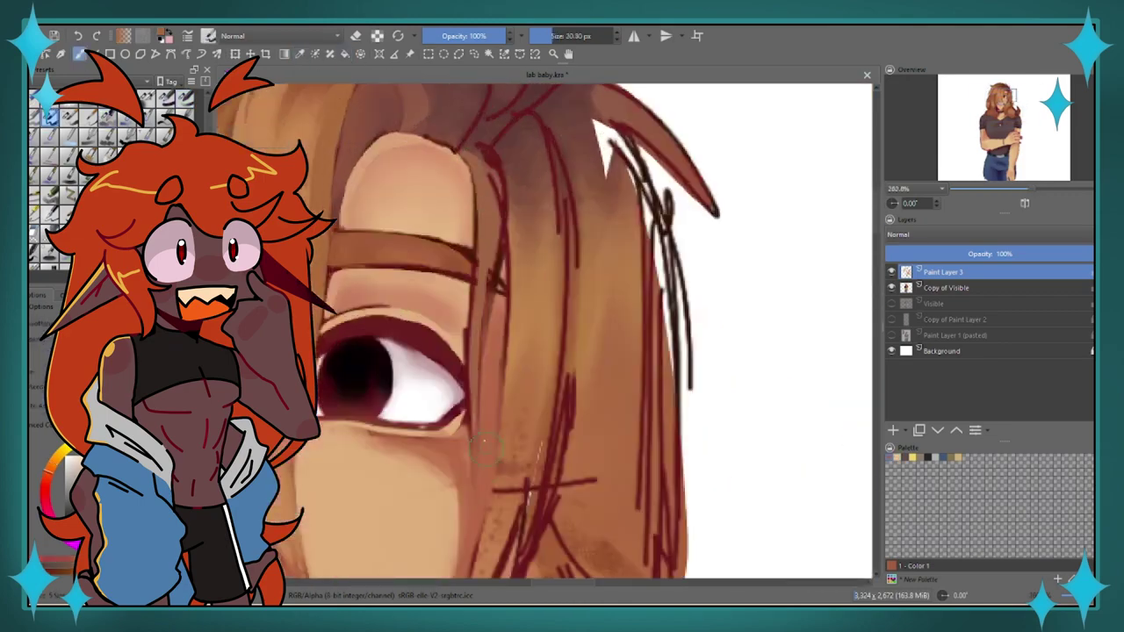
pyautogui.scroll(3, 527, 224)
pyautogui.scroll(-2, 577, 214)
pyautogui.hotkey('ctrl', 'z')
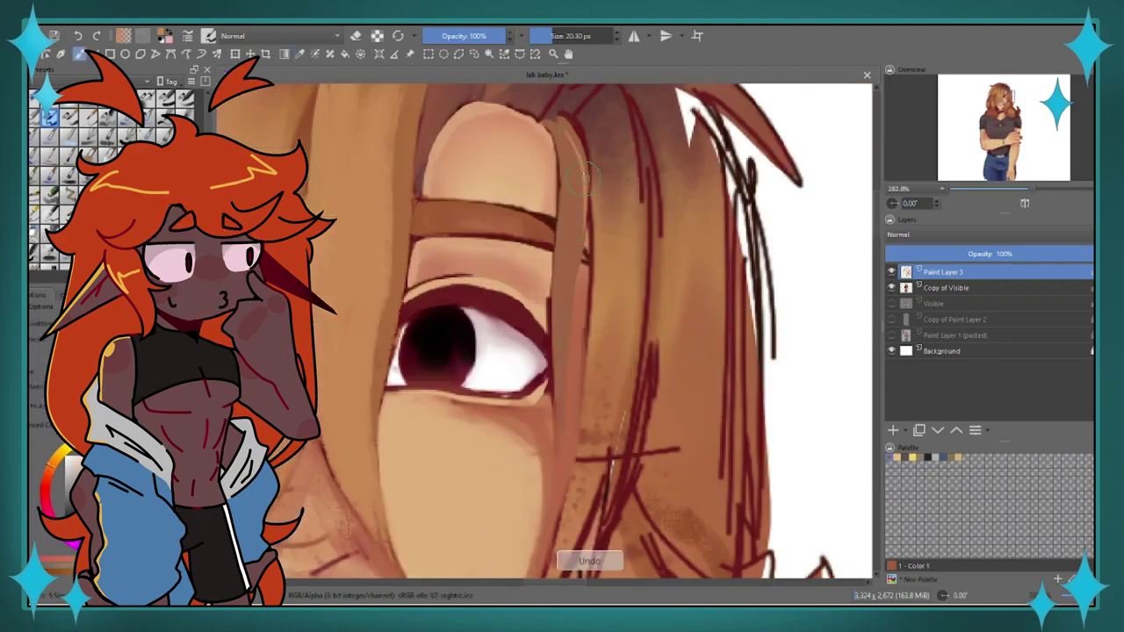
pyautogui.hotkey('ctrl', 'z')
pyautogui.scroll(-5, 551, 207)
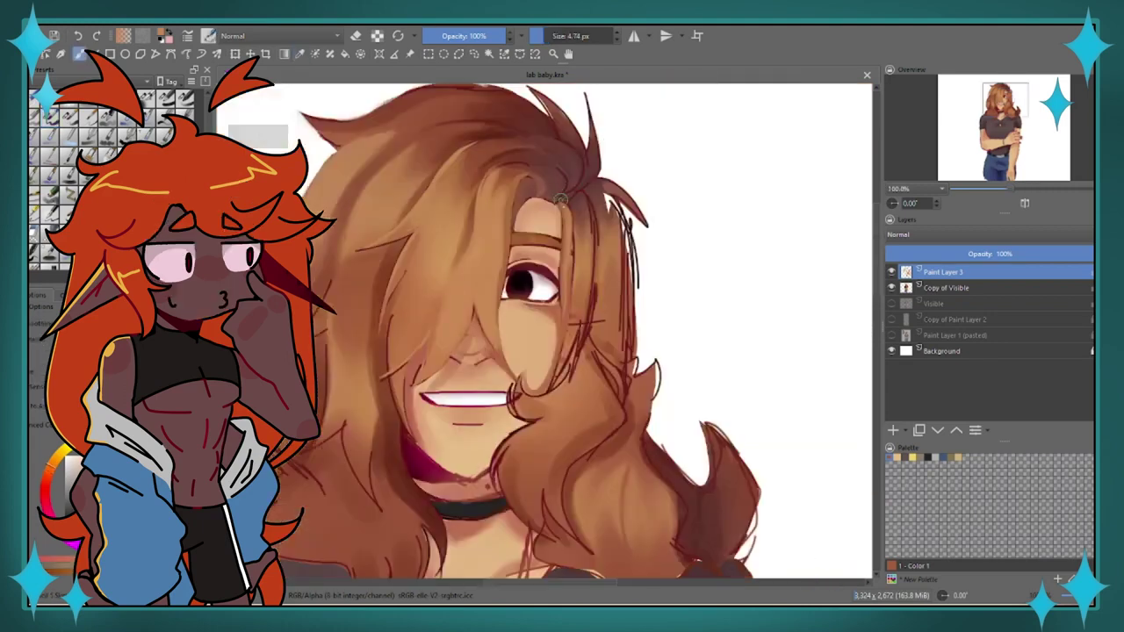
# - Refine the edges of the spiky hair tufts on the crown with dark reddish strokes, undoing the stray ones
pyautogui.scroll(5, 550, 207)
pyautogui.hotkey('ctrl', 'z')
pyautogui.hotkey('ctrl', 'z')
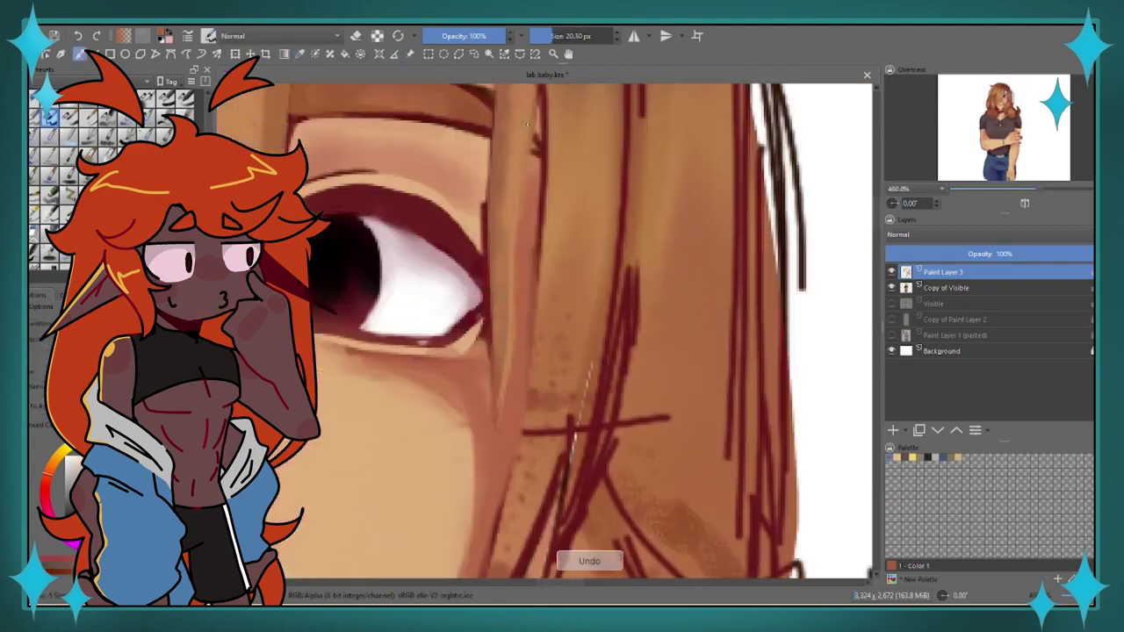
pyautogui.scroll(-5, 360, 123)
pyautogui.scroll(5, 360, 123)
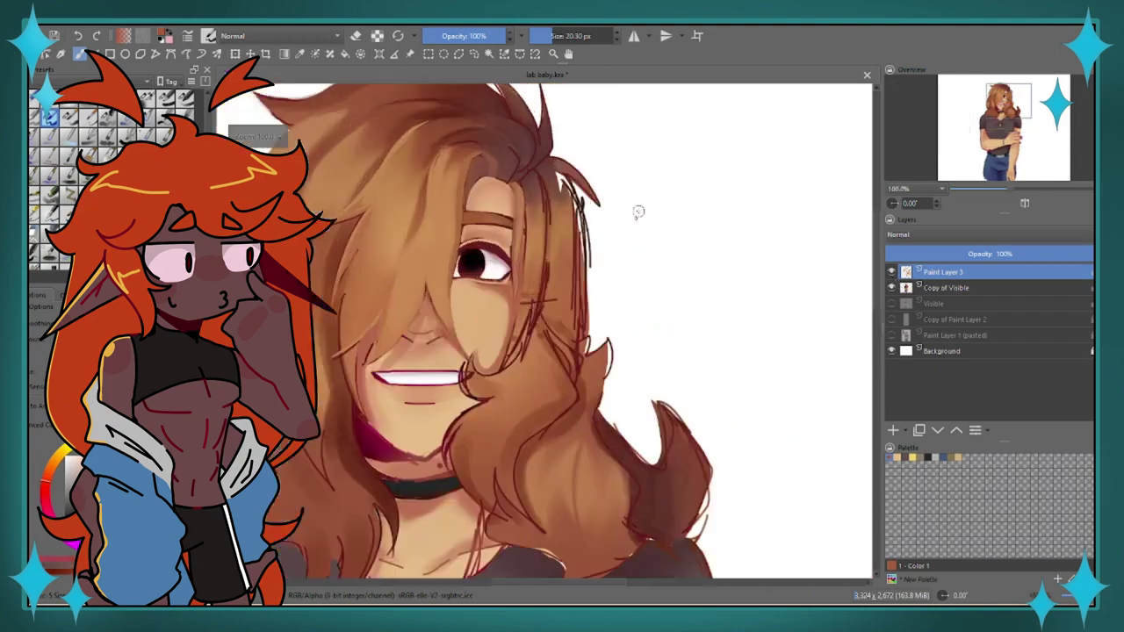
pyautogui.hotkey('ctrl', 'z')
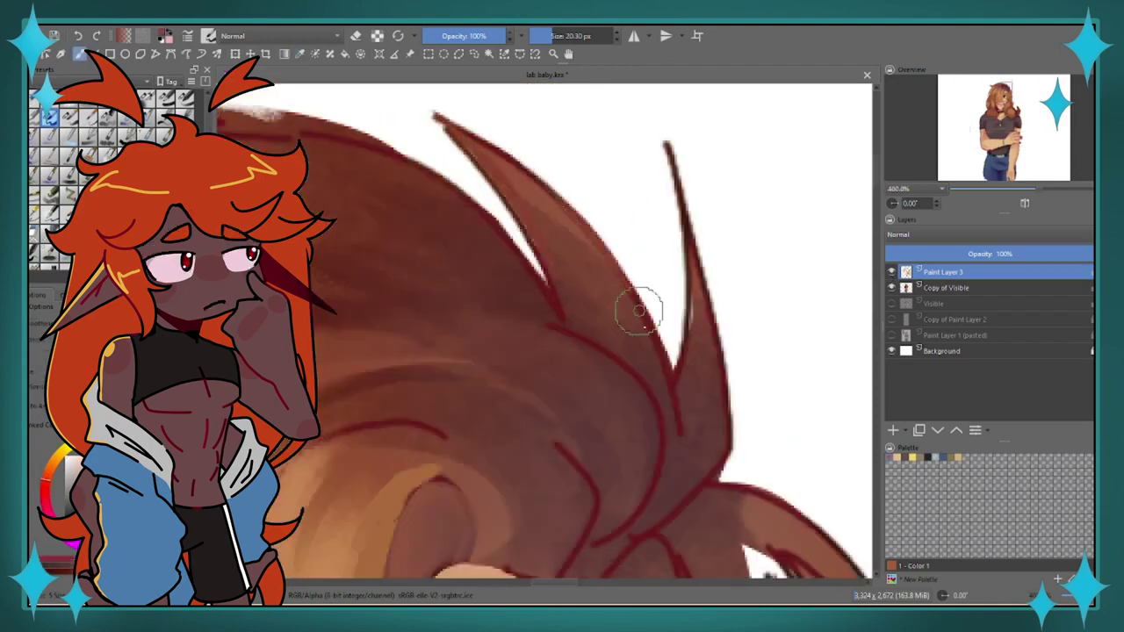
pyautogui.scroll(-2, 482, 201)
pyautogui.hotkey('ctrl', 'z')
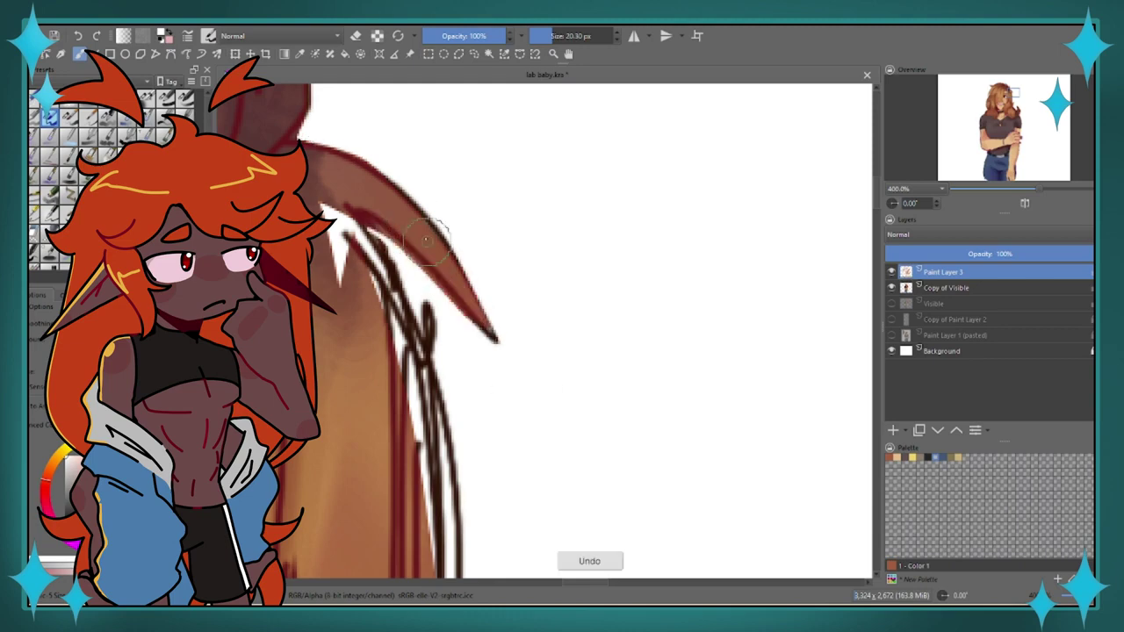
# - Cover the sketch lines where the crown's strands meet with smooth dark brown, blending at 15% brush opacity
pyautogui.moveTo(579, 145); pyautogui.dragTo(630, 118)
pyautogui.press('b')
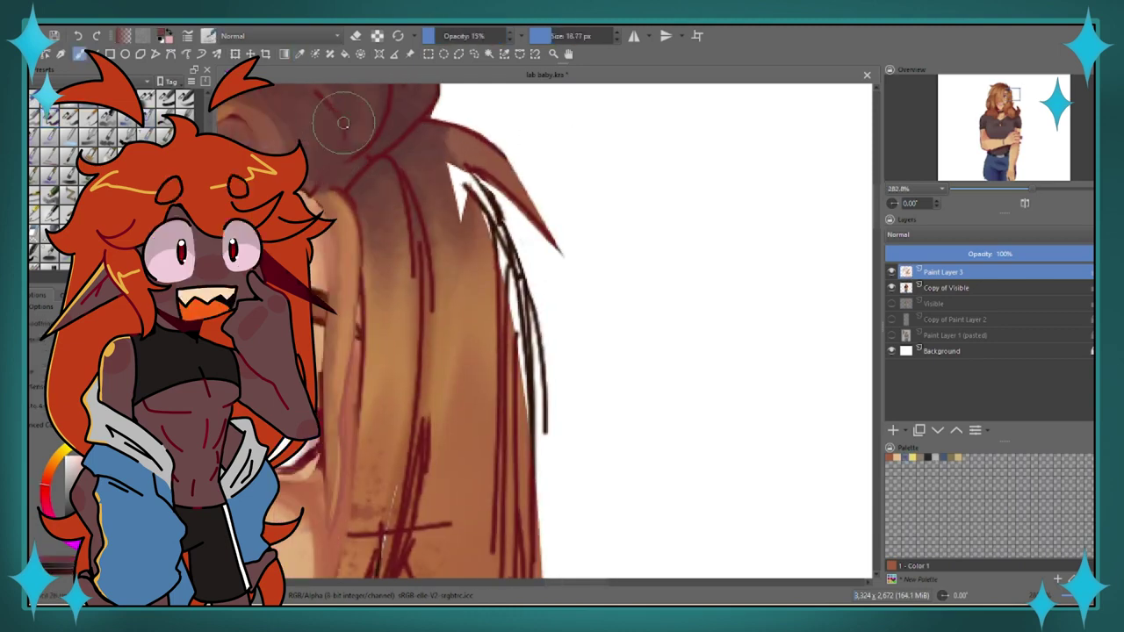
pyautogui.scroll(-1, 397, 290)
pyautogui.scroll(3, 397, 290)
pyautogui.press('e')
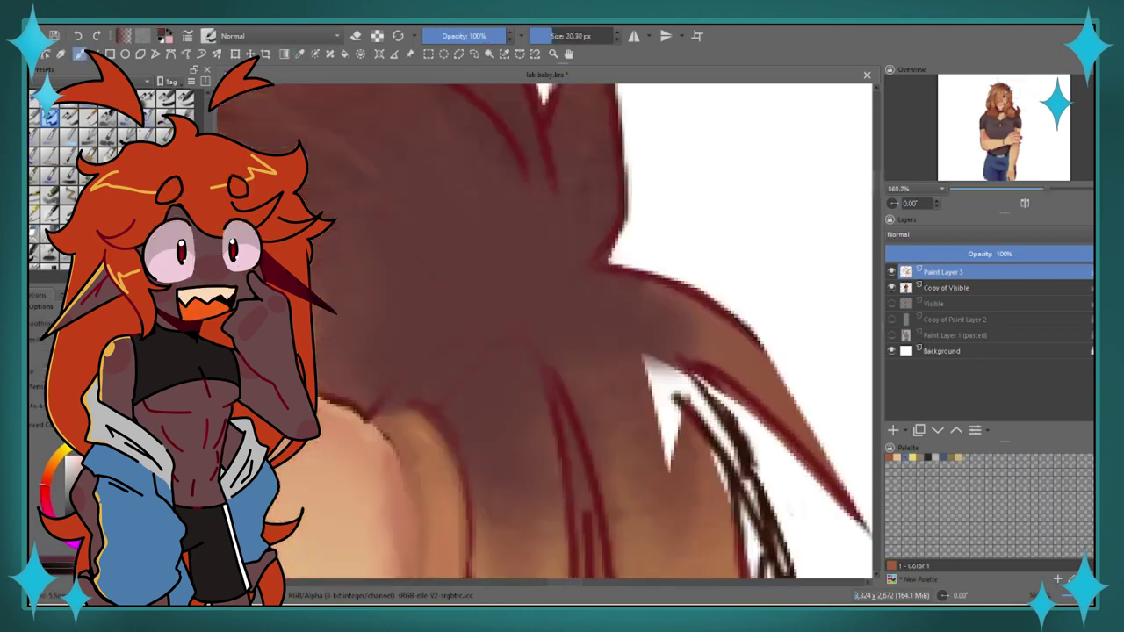
# - Draw thin dark brown curved lines across the crown to separate the strands around the parting
pyautogui.press(']')
pyautogui.press(']')
pyautogui.press(']')
pyautogui.press(']')
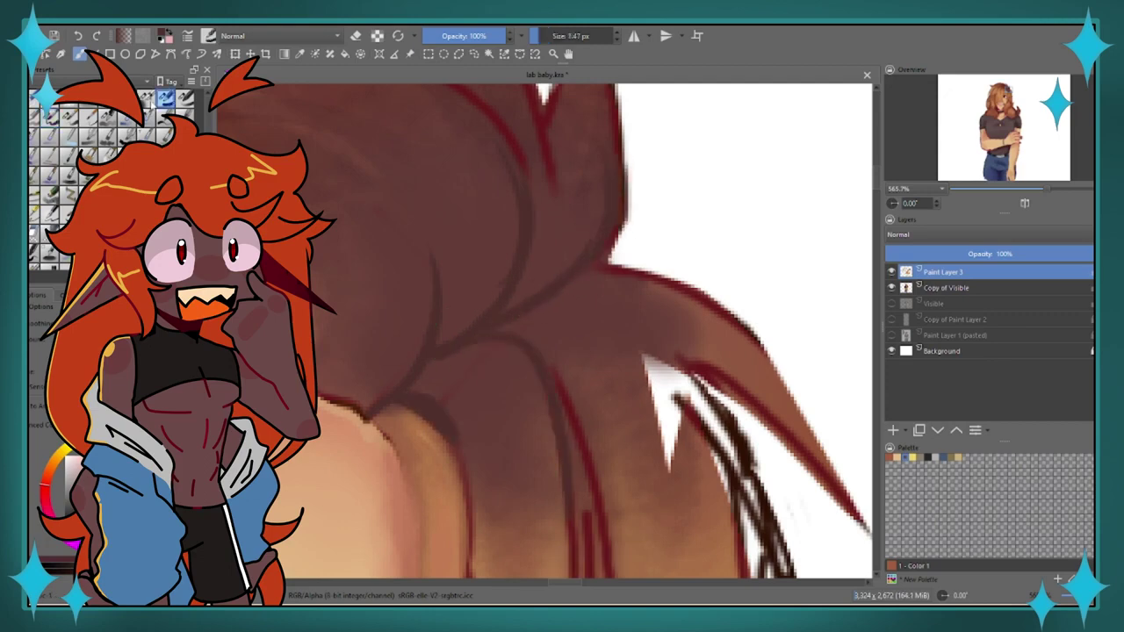
pyautogui.scroll(-6, 545, 263)
pyautogui.scroll(4, 598, 172)
# - Paint the long strand beside the eye in golden brown over its sketch lines, using colours sampled from the hair
pyautogui.press('[')
pyautogui.press('[')
pyautogui.press('[')
pyautogui.press('[')
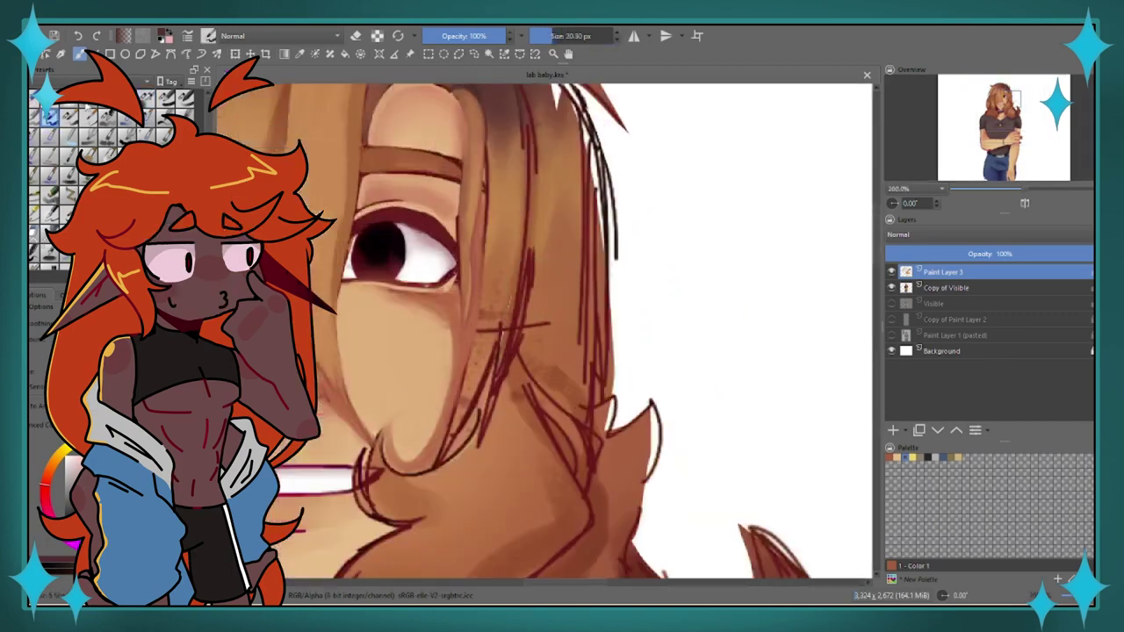
pyautogui.scroll(-1, 422, 191)
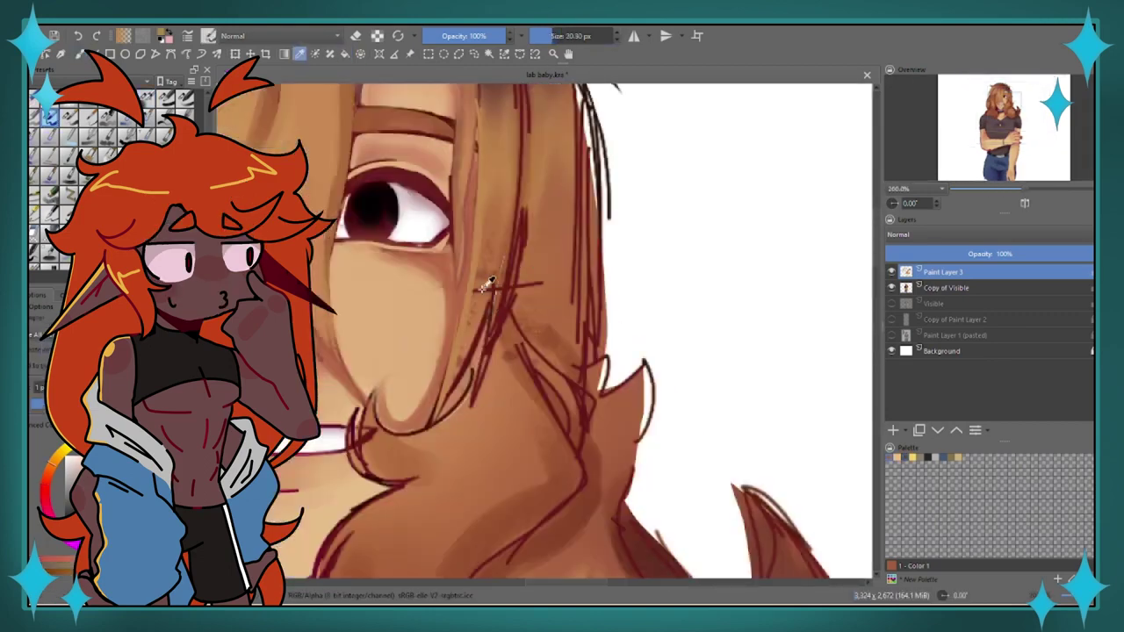
pyautogui.scroll(-1, 491, 322)
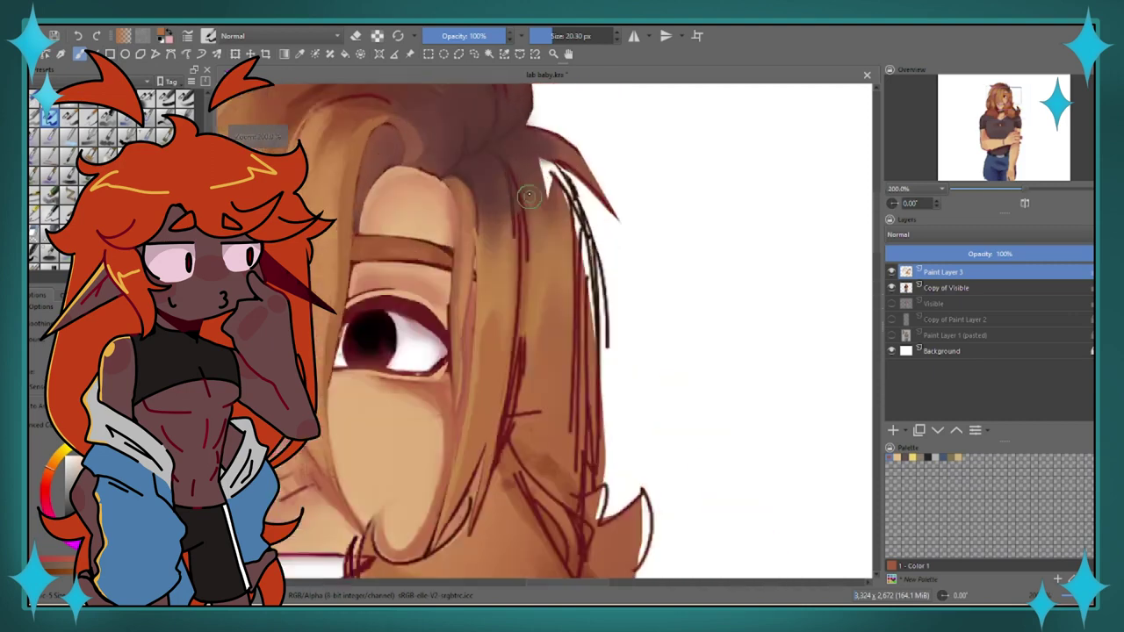
pyautogui.scroll(1, 478, 224)
# - Add a greyish-brown shadow along the strand beside the eye and paint golden-brown highlights on the hair next to it
pyautogui.moveTo(482, 230); pyautogui.dragTo(401, 198)
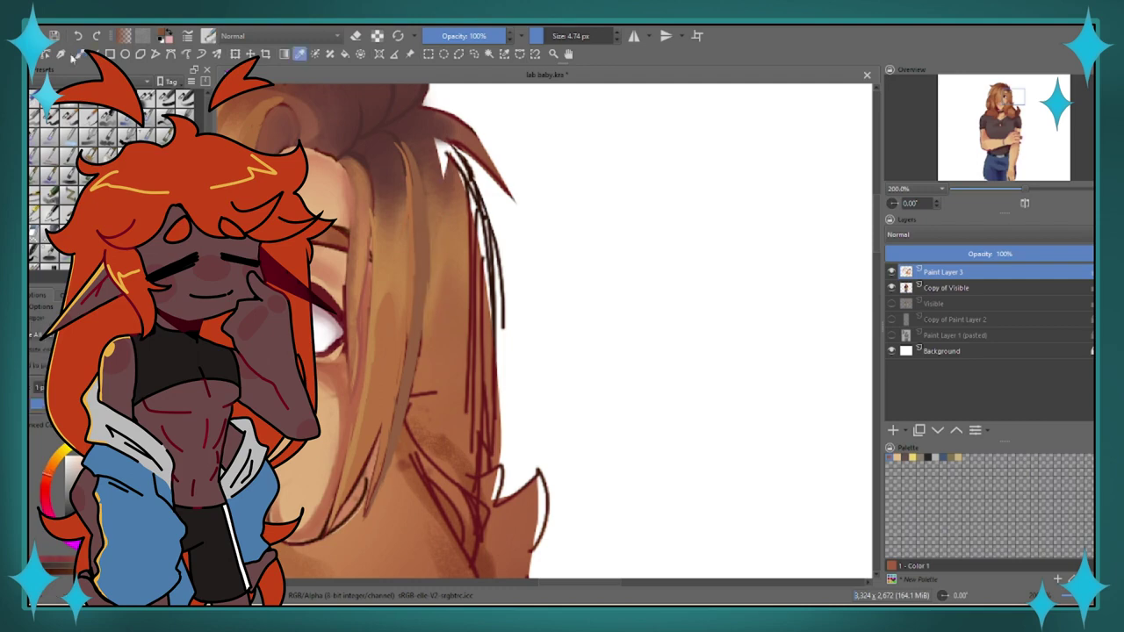
pyautogui.scroll(2, 364, 128)
pyautogui.scroll(-2, 417, 187)
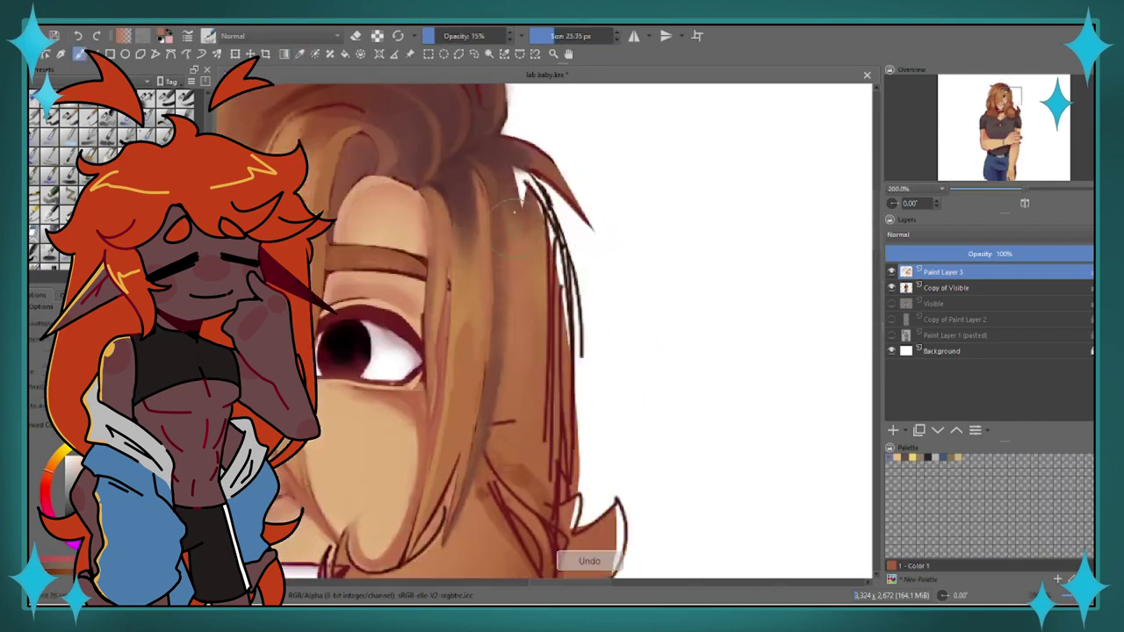
pyautogui.scroll(2, 562, 281)
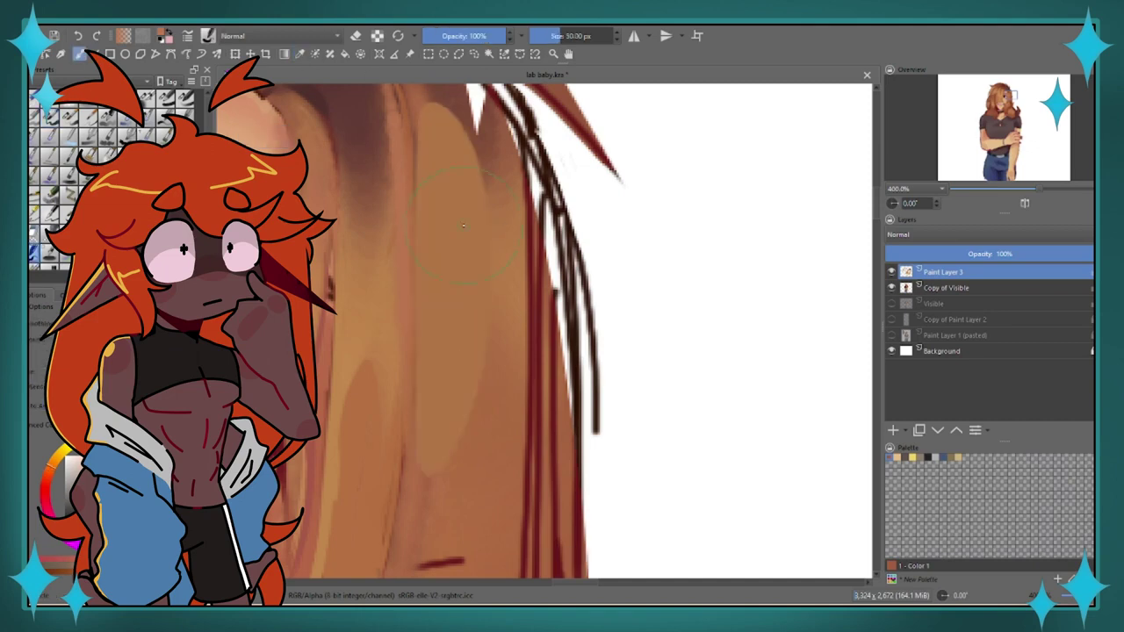
pyautogui.scroll(-3, 503, 210)
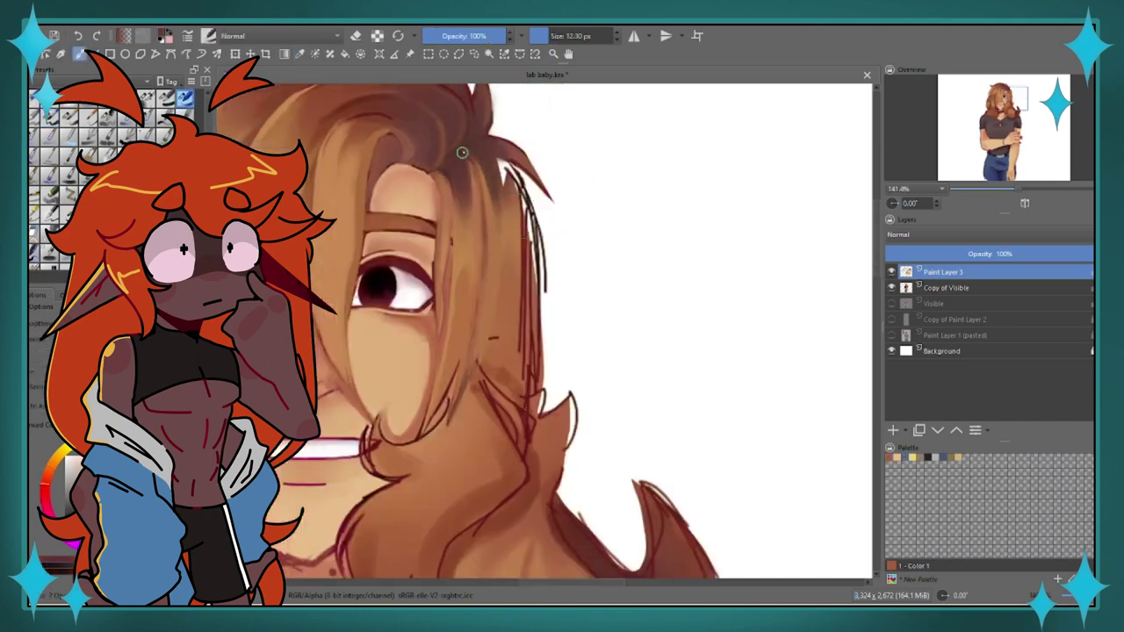
# - Repaint the small hair curl beside the mouth over its sketch lines with a darker brown shading band, undoing stray strokes
pyautogui.scroll(-2, 477, 147)
pyautogui.scroll(5, 474, 264)
pyautogui.hotkey('ctrl', 'z')
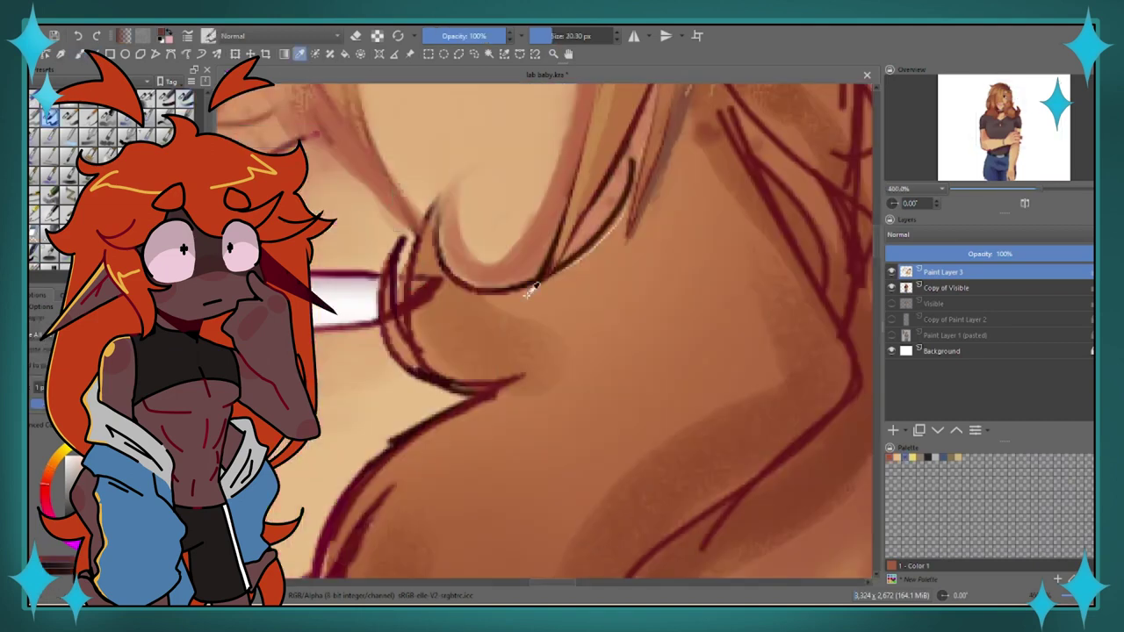
pyautogui.hotkey('ctrl', 'z')
pyautogui.hotkey('ctrl', 'z')
pyautogui.hotkey('ctrl', 'z')
pyautogui.hotkey('ctrl', 'z')
pyautogui.hotkey('ctrl', 'z')
pyautogui.hotkey('ctrl', 'z')
pyautogui.press('/')
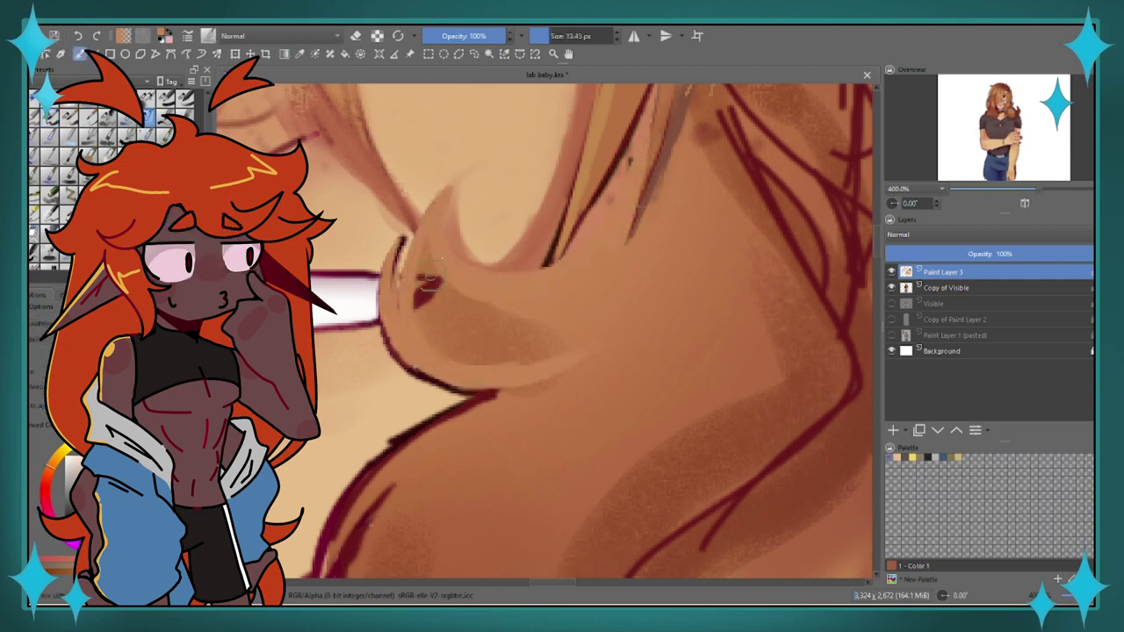
pyautogui.hotkey('ctrl', 'z')
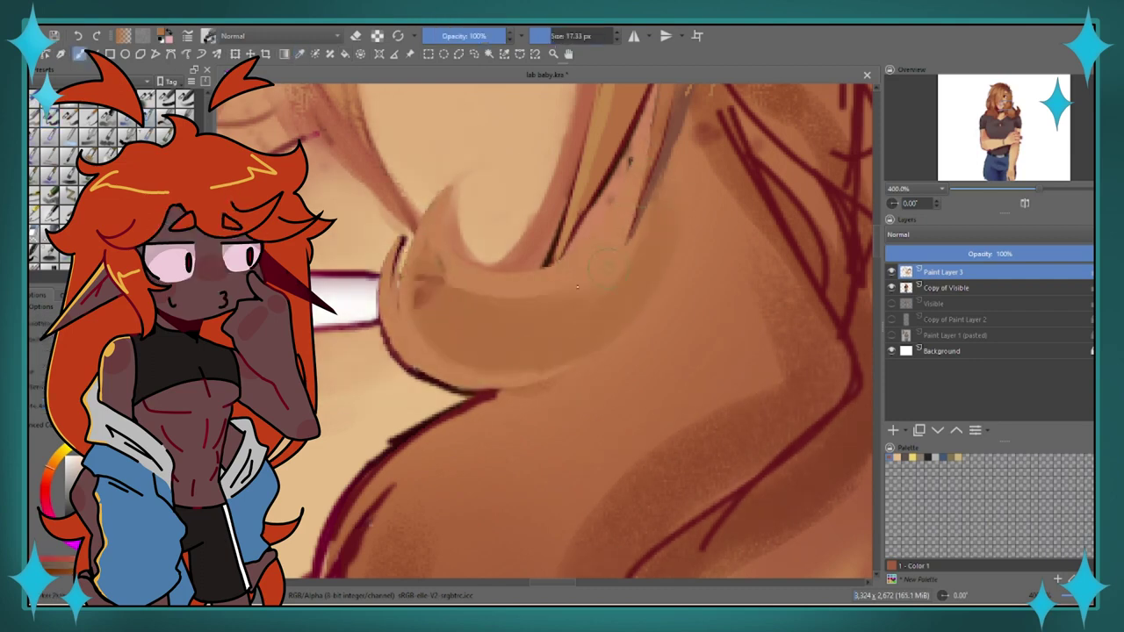
# - Paint the large curl's edge beside the chin and neck in brown, adding a lighter strand over the sketch lines
pyautogui.scroll(-3, 378, 303)
pyautogui.scroll(4, 378, 303)
pyautogui.press('/')
pyautogui.scroll(-3, 378, 290)
pyautogui.scroll(2, 381, 275)
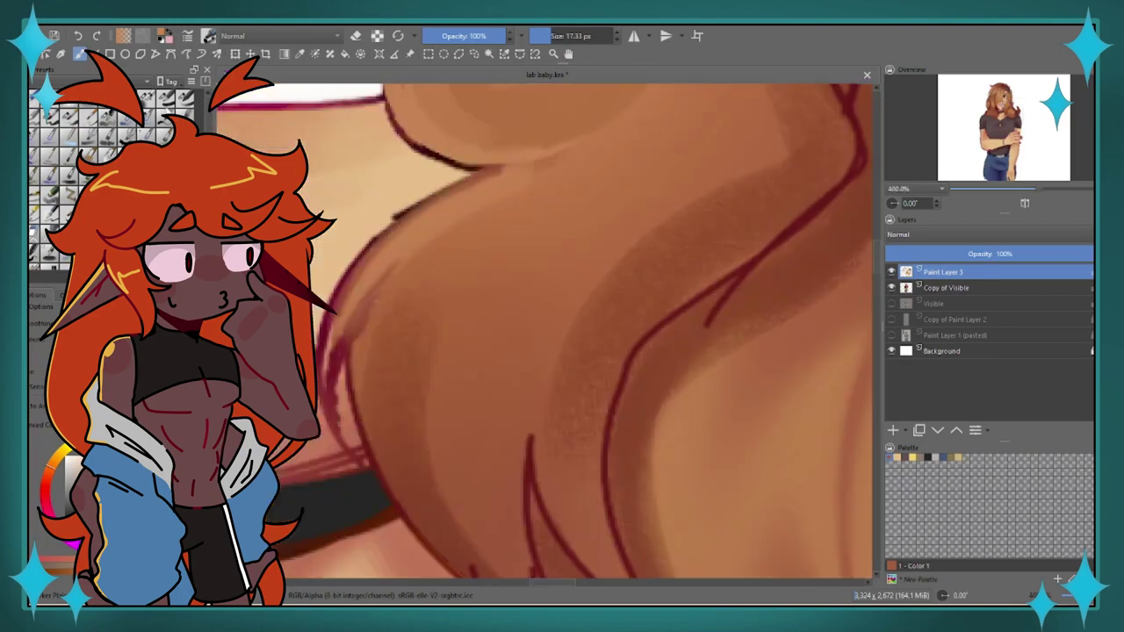
pyautogui.scroll(-1, 362, 242)
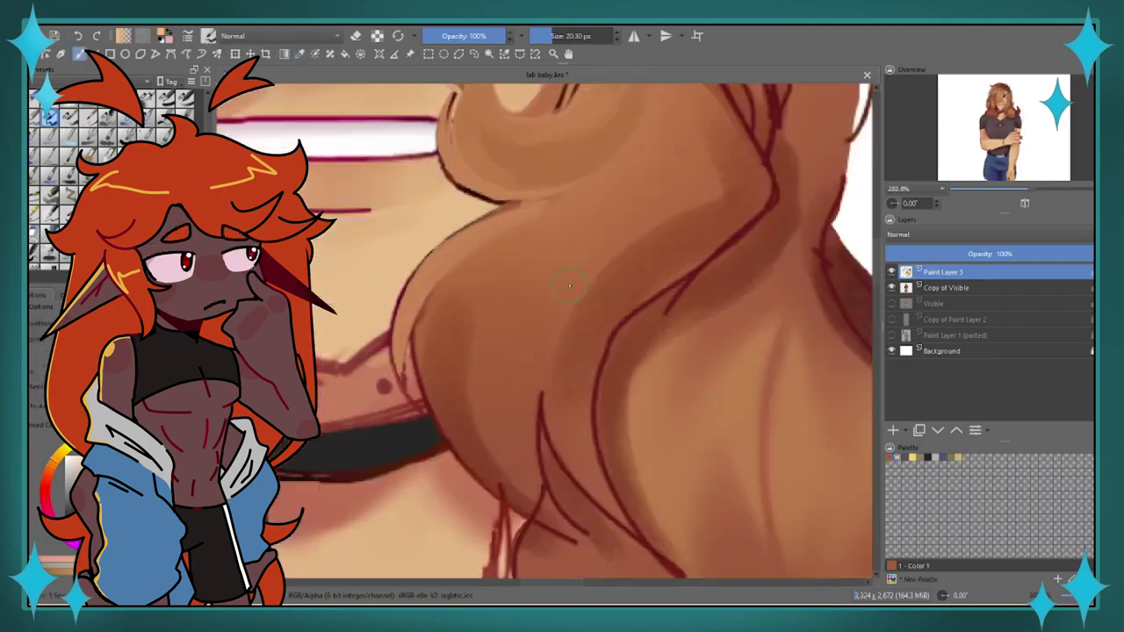
# - Clean up the jawline with a light skin-tone edge against the magenta neck shadow
pyautogui.scroll(4, 467, 369)
pyautogui.scroll(-2, 576, 373)
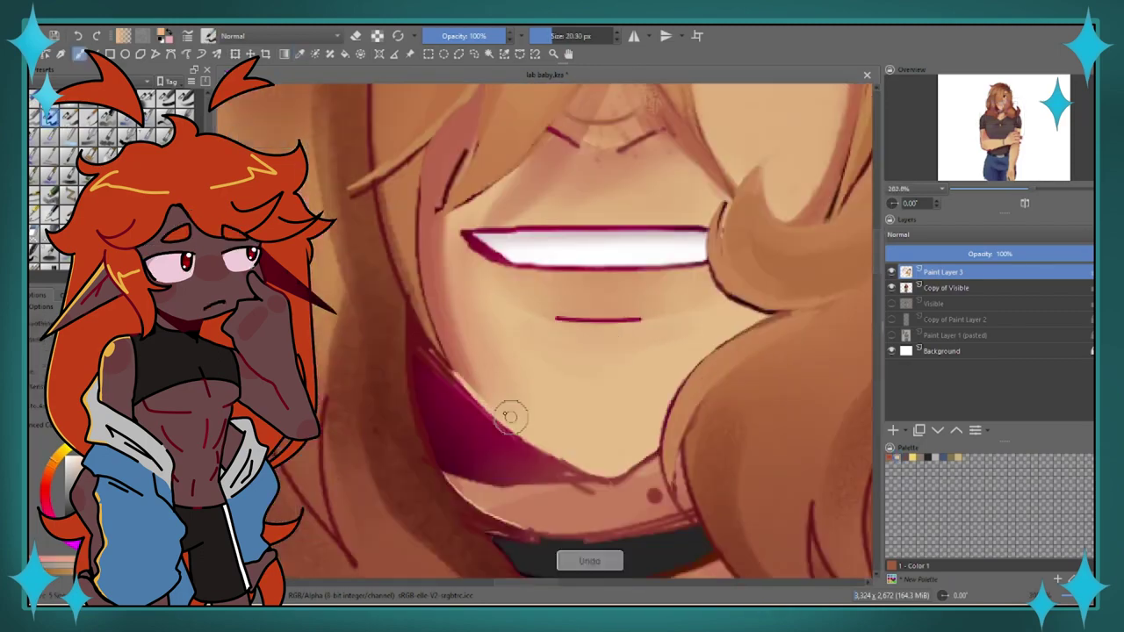
pyautogui.scroll(-1, 647, 519)
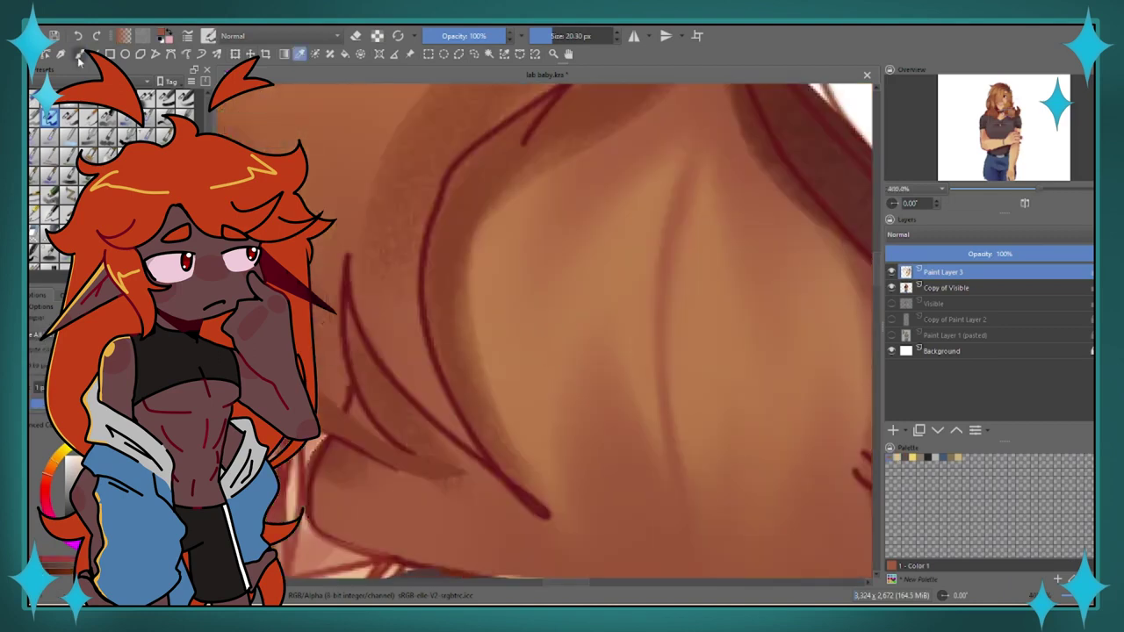
# - Paint brown over the large curl's inner fold lines and blend its shading at 15% brush opacity
pyautogui.scroll(-1, 502, 450)
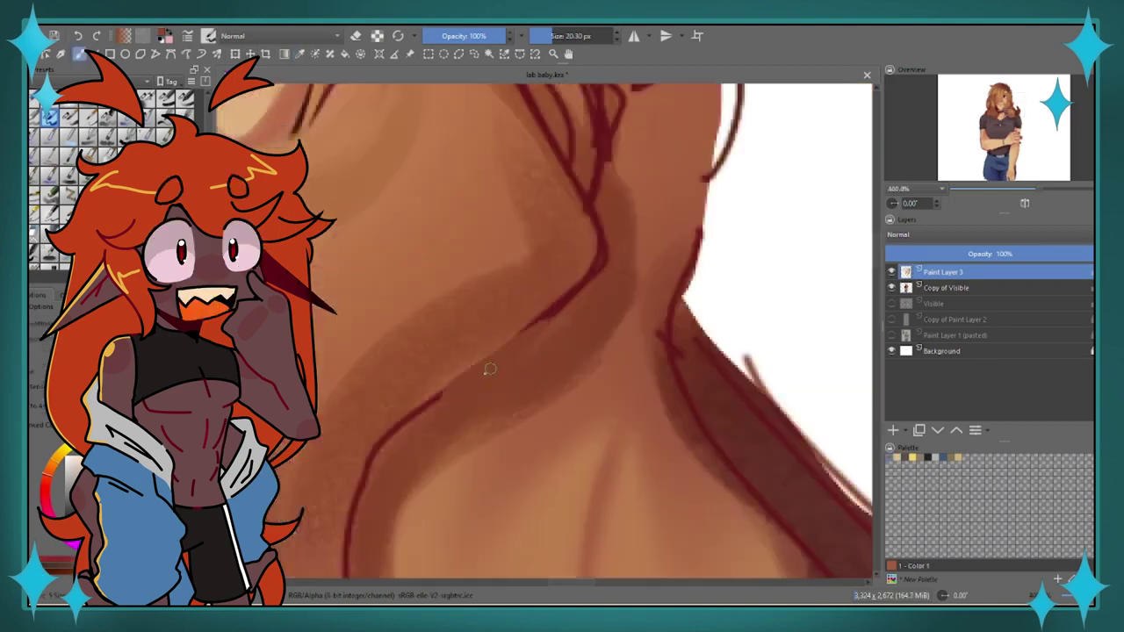
pyautogui.click(300, 54)
pyautogui.moveTo(427, 363); pyautogui.dragTo(563, 264)
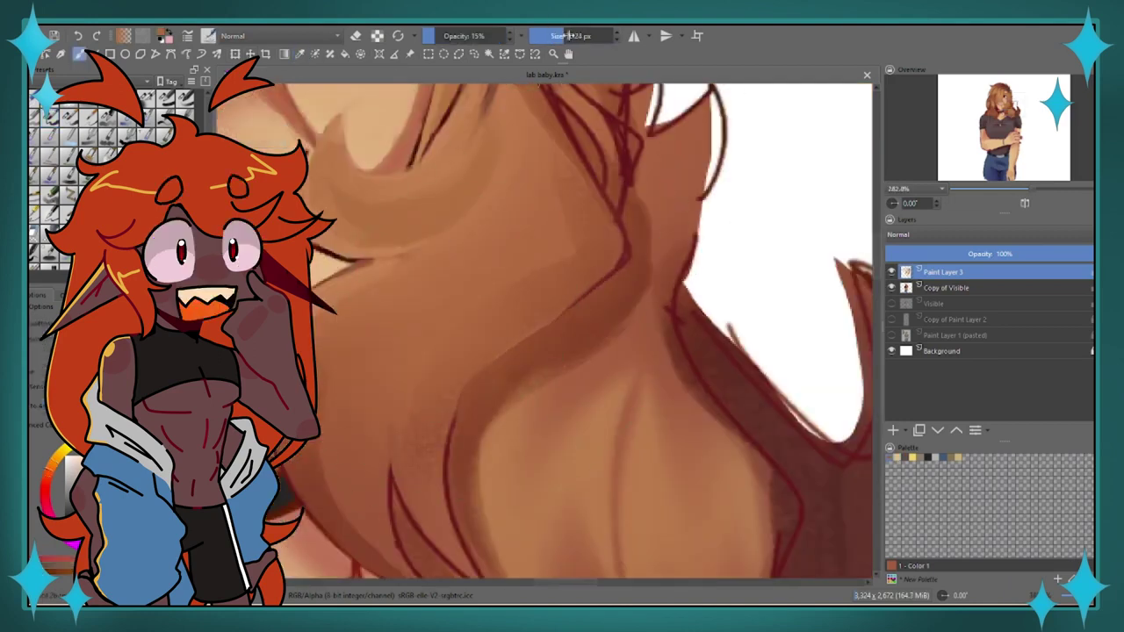
pyautogui.moveTo(356, 352); pyautogui.dragTo(344, 316)
pyautogui.press('2')
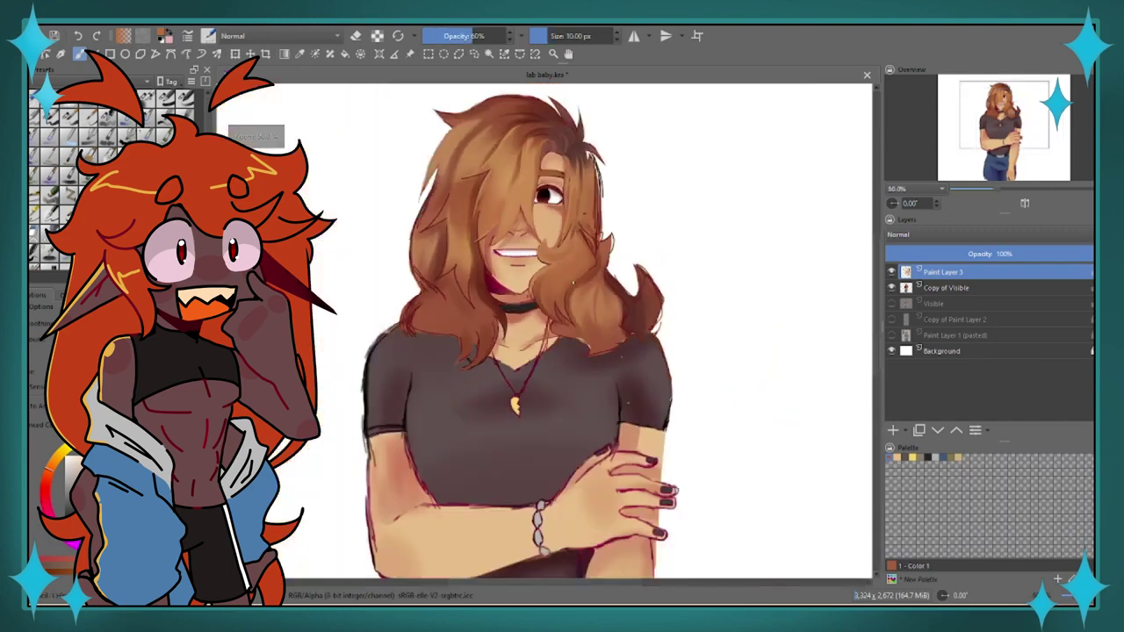
# - Paint the choker in dark grey with a thin black line along its upper edge, undoing the stray strokes
pyautogui.scroll(10, 492, 263)
pyautogui.press('/')
pyautogui.moveTo(325, 250); pyautogui.dragTo(699, 297)
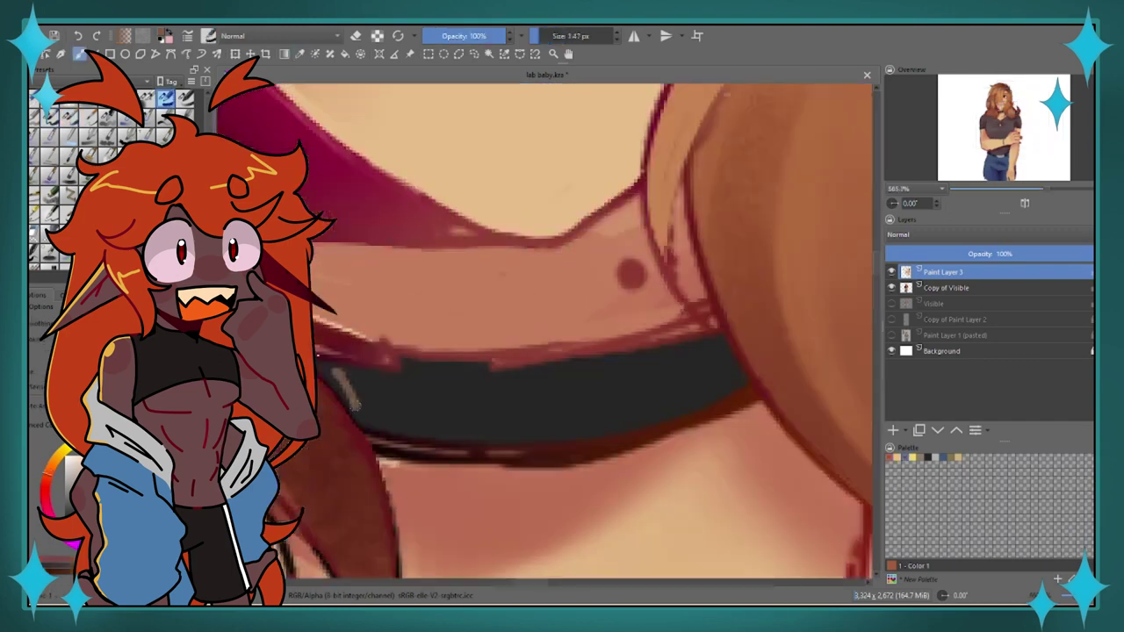
pyautogui.moveTo(334, 396); pyautogui.dragTo(632, 378)
pyautogui.moveTo(422, 378)
pyautogui.mouseDown()
pyautogui.moveTo(331, 377)
pyautogui.moveTo(597, 334)
pyautogui.mouseUp()
pyautogui.hotkey('ctrl', 'z')
pyautogui.hotkey('ctrl', 'z')
pyautogui.keyDown('ctrl'); pyautogui.click(527, 316); pyautogui.keyUp('ctrl')
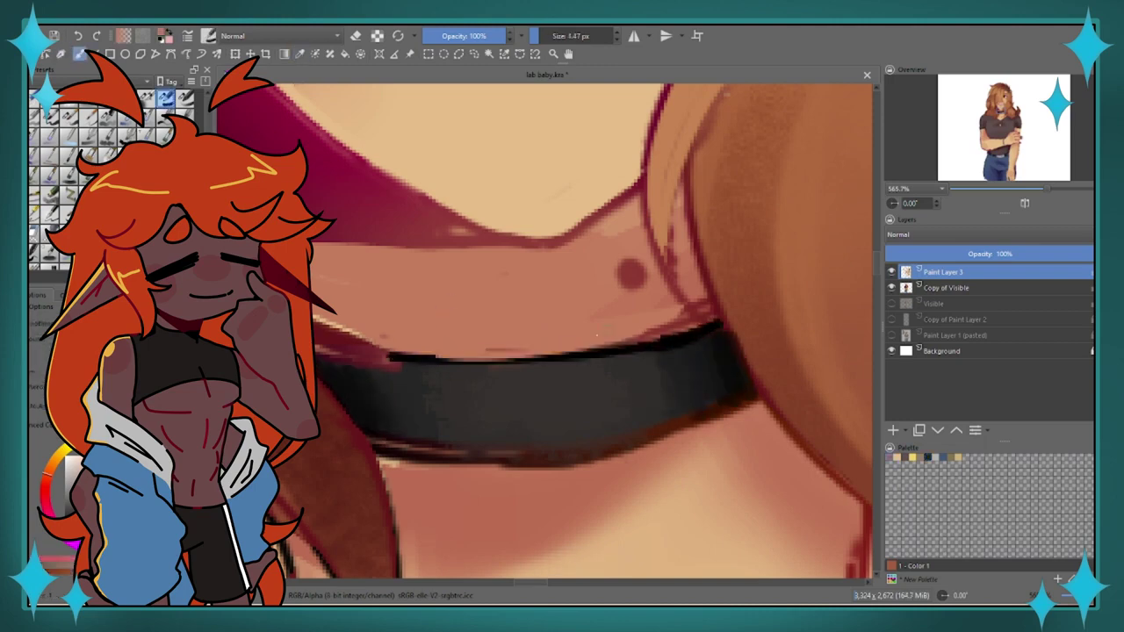
# - Blend the magenta shadow under the jaw into the neck's skin tone and redraw the jaw's edge
pyautogui.press('2')
pyautogui.scroll(5, 325, 188)
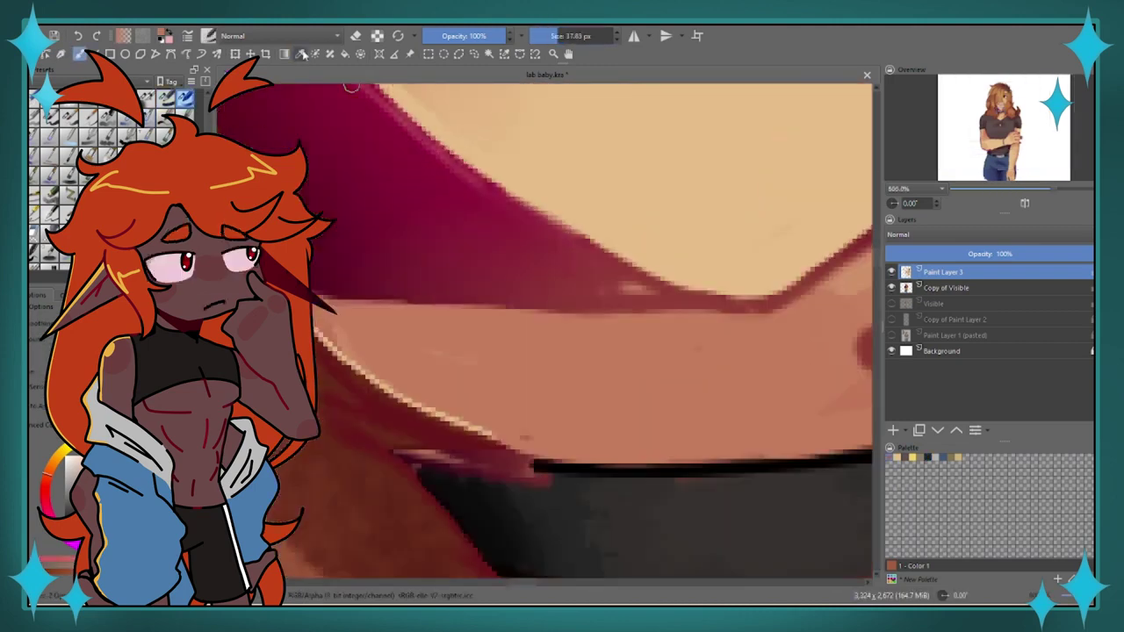
pyautogui.hotkey('ctrl', 'z')
pyautogui.scroll(2, 325, 187)
pyautogui.scroll(-3, 404, 325)
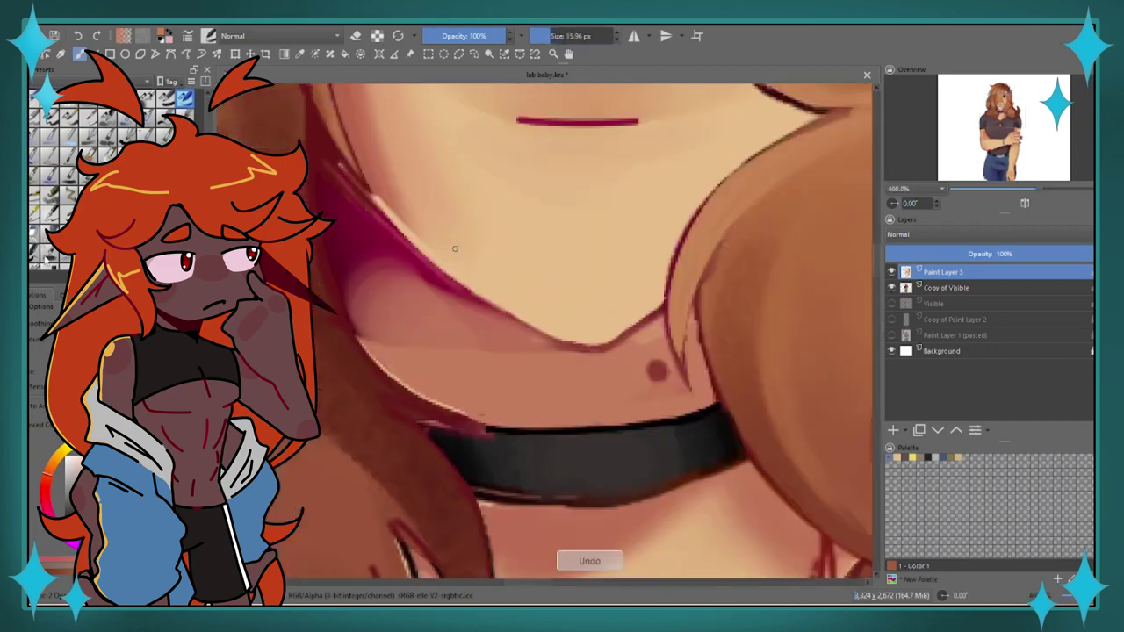
pyautogui.scroll(3, 404, 325)
pyautogui.moveTo(580, 35); pyautogui.dragTo(562, 36)
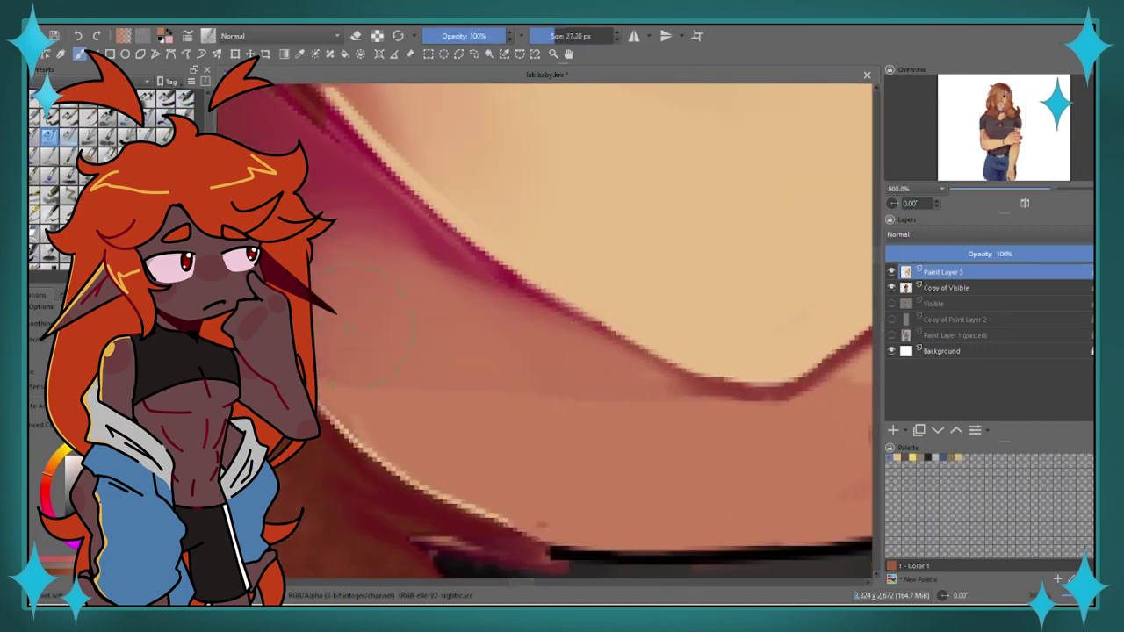
# - Cover the reddish sketch smears between the neck's mole and the choker with skin tone
pyautogui.scroll(-4, 365, 322)
pyautogui.scroll(6, 364, 323)
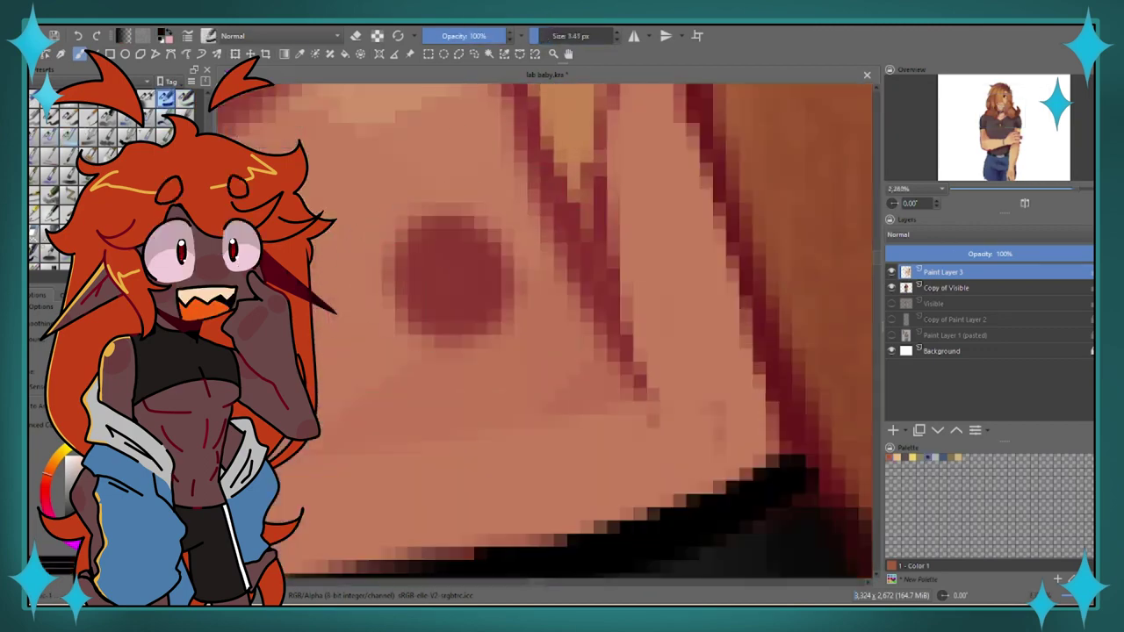
pyautogui.scroll(-6, 448, 281)
pyautogui.scroll(3, 448, 281)
# - Add a new paint layer and scatter brown freckles across the cheek and nose with a speckle brush
pyautogui.press('Insert')
pyautogui.press('/')
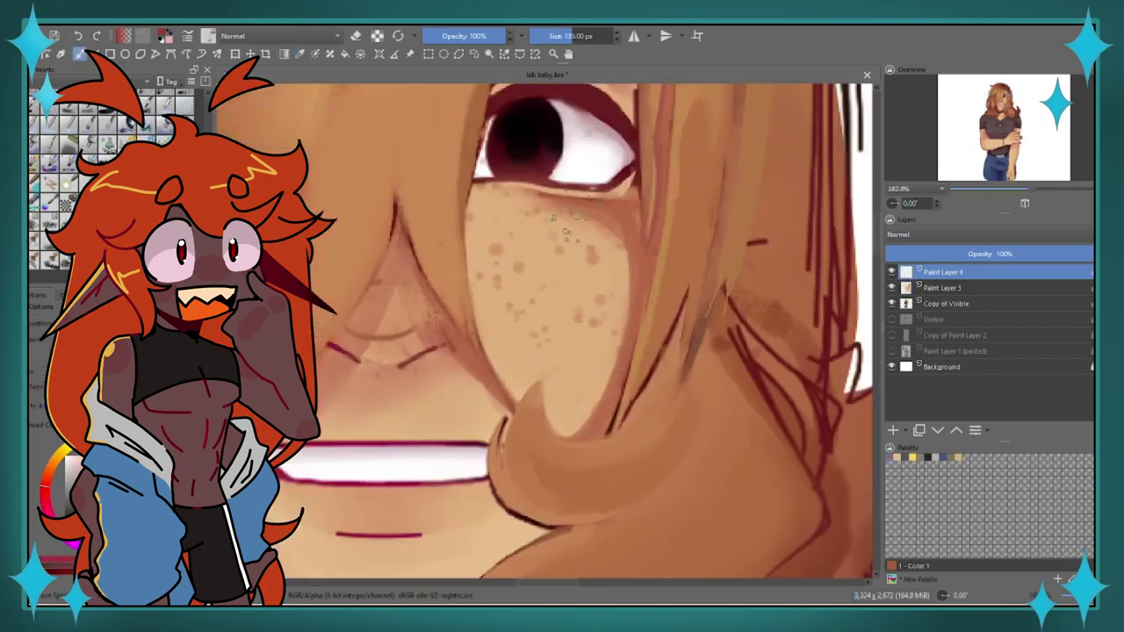
pyautogui.moveTo(567, 233); pyautogui.dragTo(580, 290)
pyautogui.moveTo(492, 219); pyautogui.dragTo(584, 245)
# - Set the freckle layer's blending mode to Multiply and its opacity to about 54%
pyautogui.scroll(-2, 562, 307)
pyautogui.click(899, 234)
pyautogui.moveTo(1090, 254); pyautogui.dragTo(997, 254)
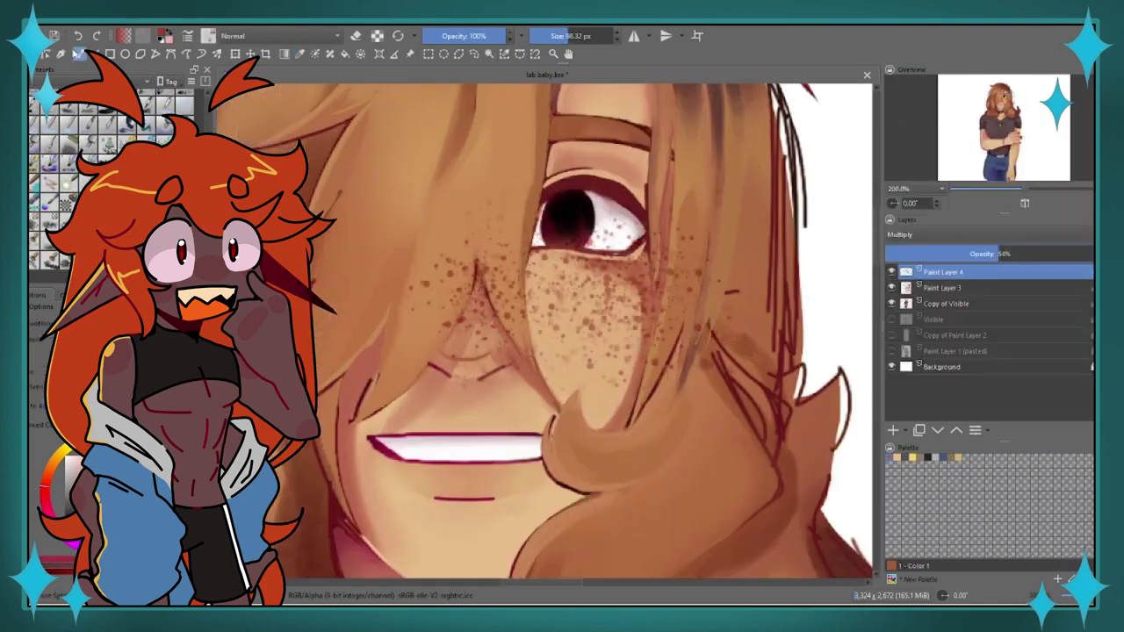
# - Erase the freckles that fall over the eye and hair, and merge the freckle layer down into Paint Layer 3
pyautogui.press('e')
pyautogui.scroll(-5, 747, 395)
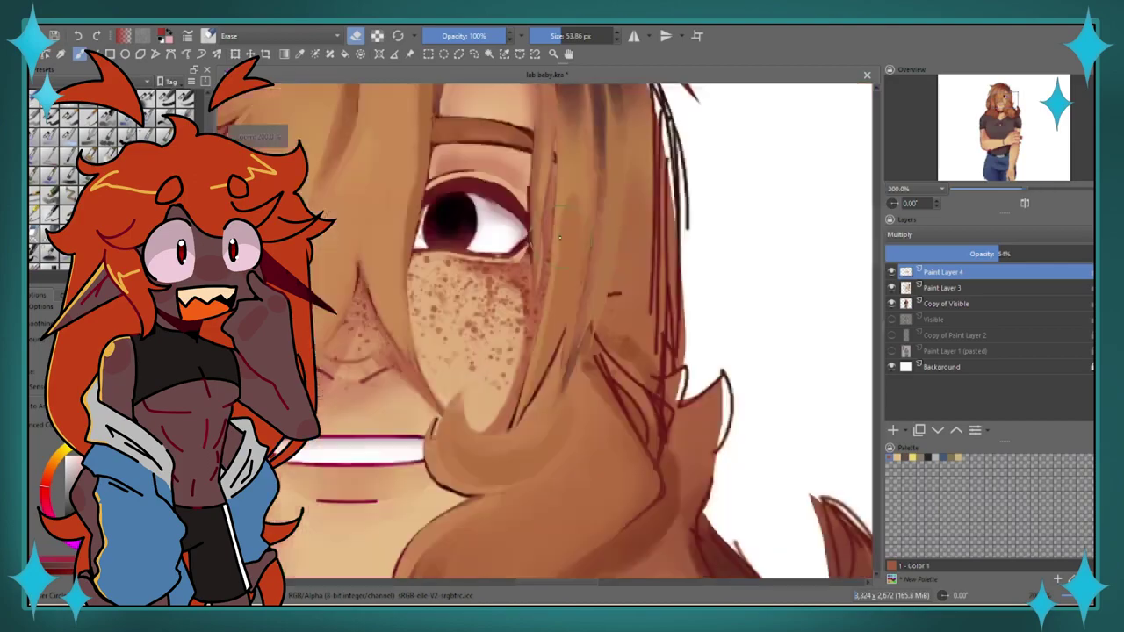
pyautogui.rightClick(943, 272)
pyautogui.click(957, 367)
# - Paint over the dark sketch line between the hair strands beside the mouth and refine the strand along the cheek
pyautogui.scroll(3, 462, 216)
pyautogui.scroll(5, 462, 216)
pyautogui.press('e')
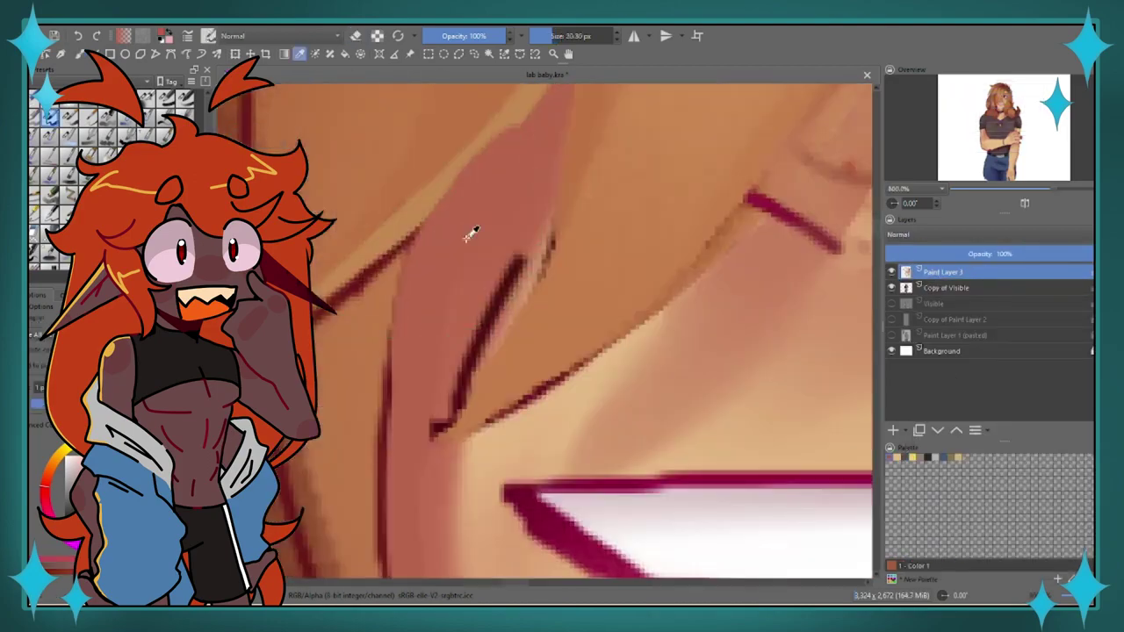
pyautogui.scroll(-3, 426, 227)
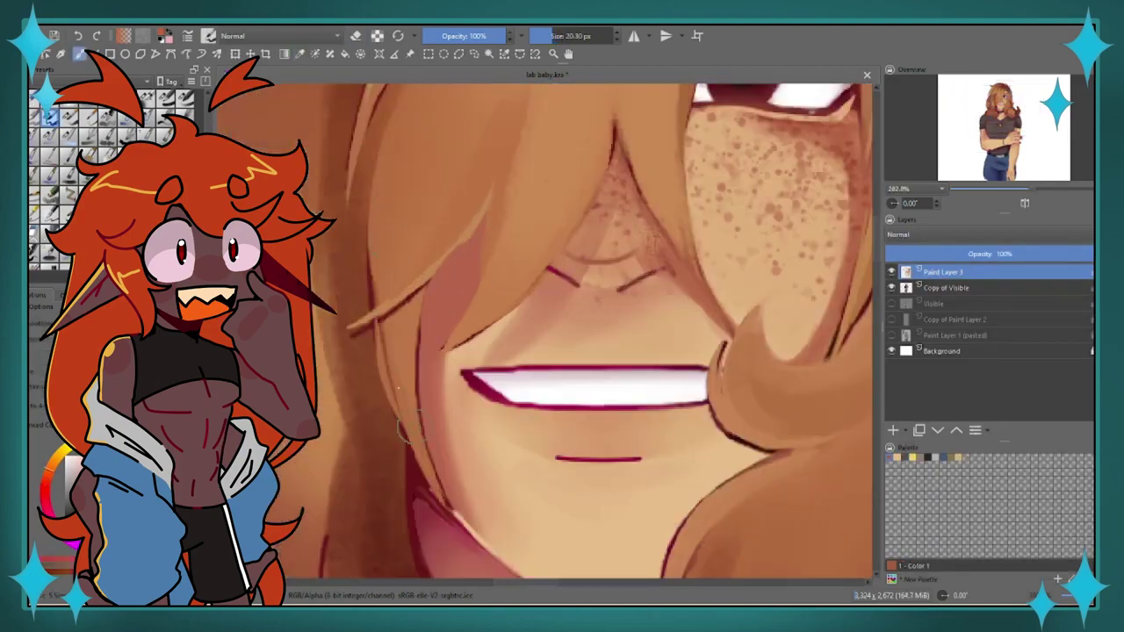
# - Touch up the outer hair edge left of the face, undo the last stroke, and hide and reshow Paint Layer 3 to compare
pyautogui.scroll(-3, 402, 429)
pyautogui.scroll(4, 402, 429)
pyautogui.hotkey('ctrl', 'z')
pyautogui.scroll(-3, 378, 249)
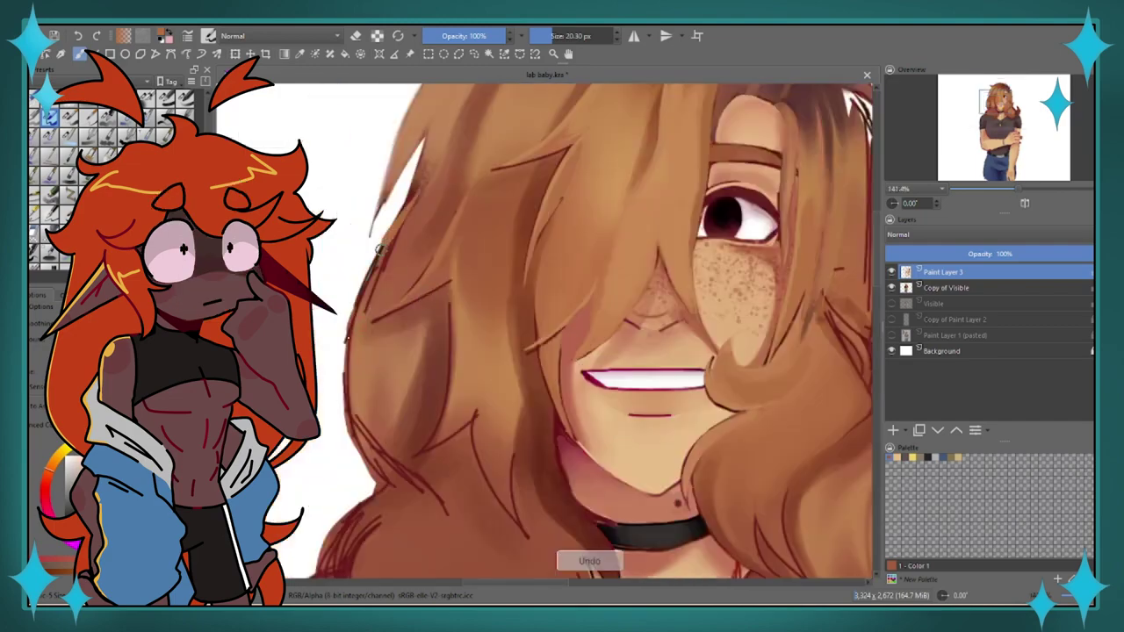
pyautogui.scroll(-3, 753, 292)
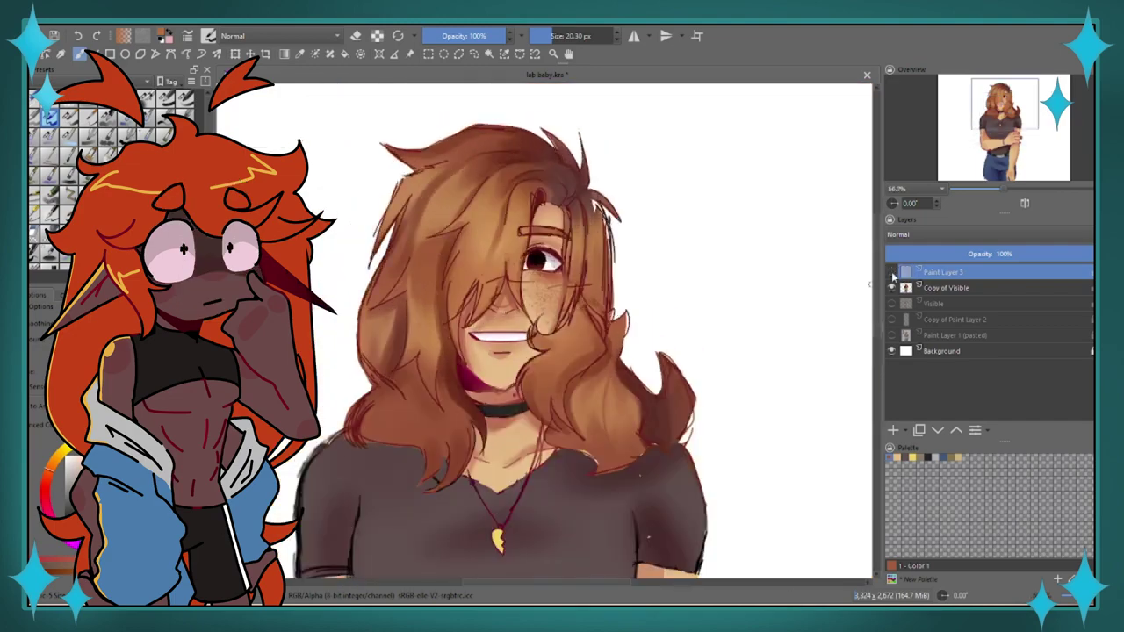
# - Paint over the dark red sketch lines in the curled hair lock right of the freckled cheek with matching hair browns
pyautogui.scroll(5, 560, 388)
pyautogui.scroll(2, 561, 387)
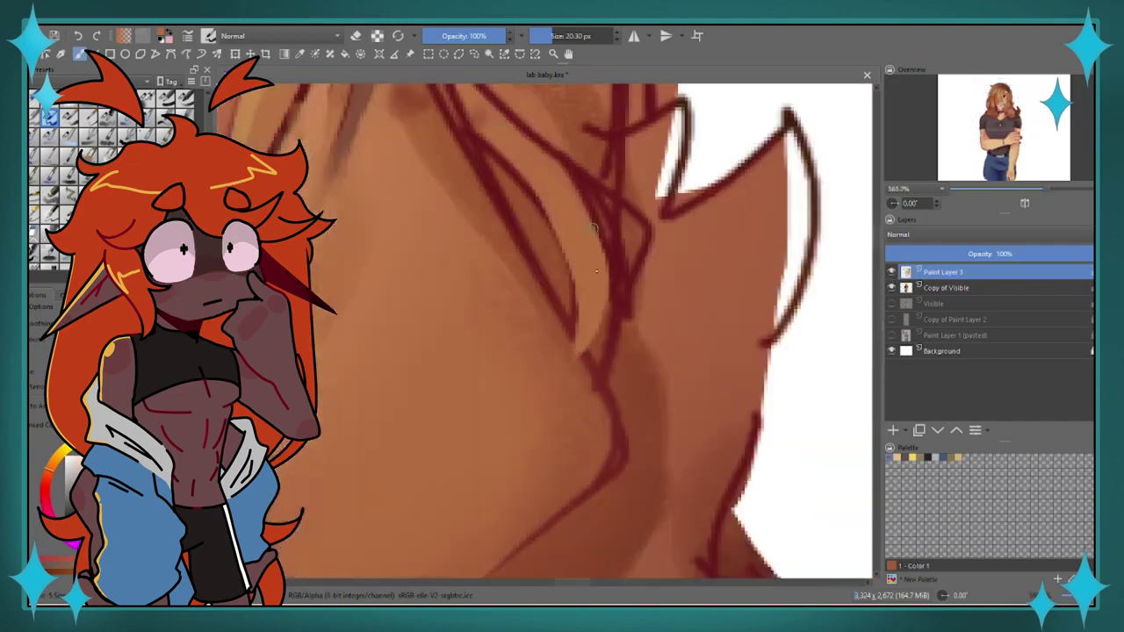
pyautogui.hotkey('ctrl', 'z')
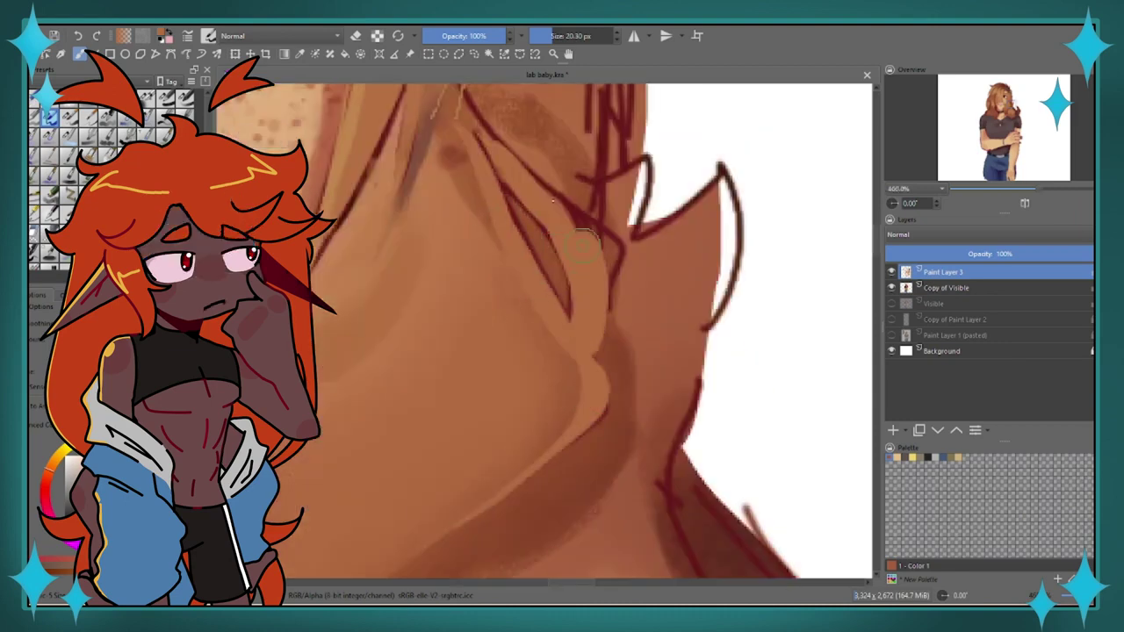
pyautogui.scroll(-4, 527, 246)
pyautogui.scroll(4, 555, 283)
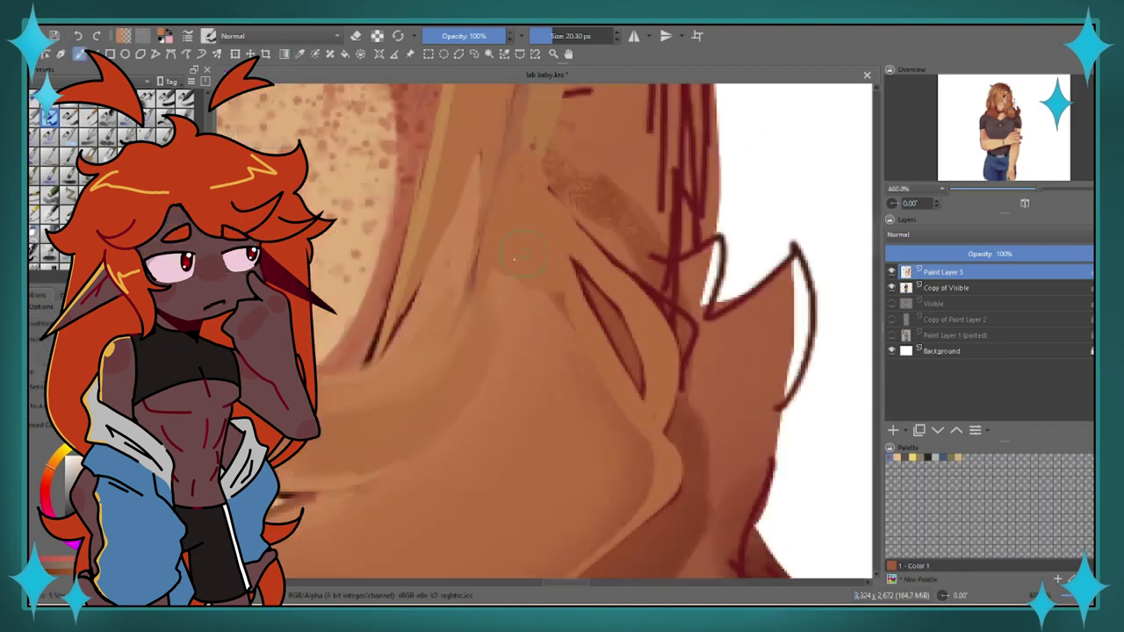
pyautogui.scroll(-2, 527, 333)
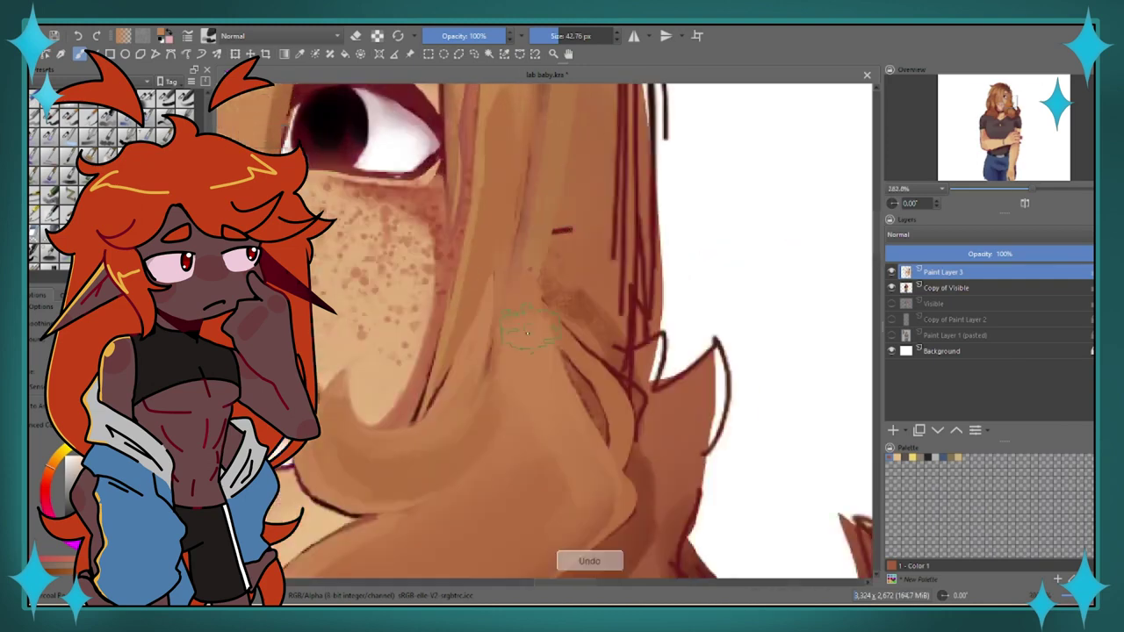
# - Cover the sketch lines along the outer hair edge beside the eye and fill the white gap near the roots with dark brown
pyautogui.scroll(2, 504, 332)
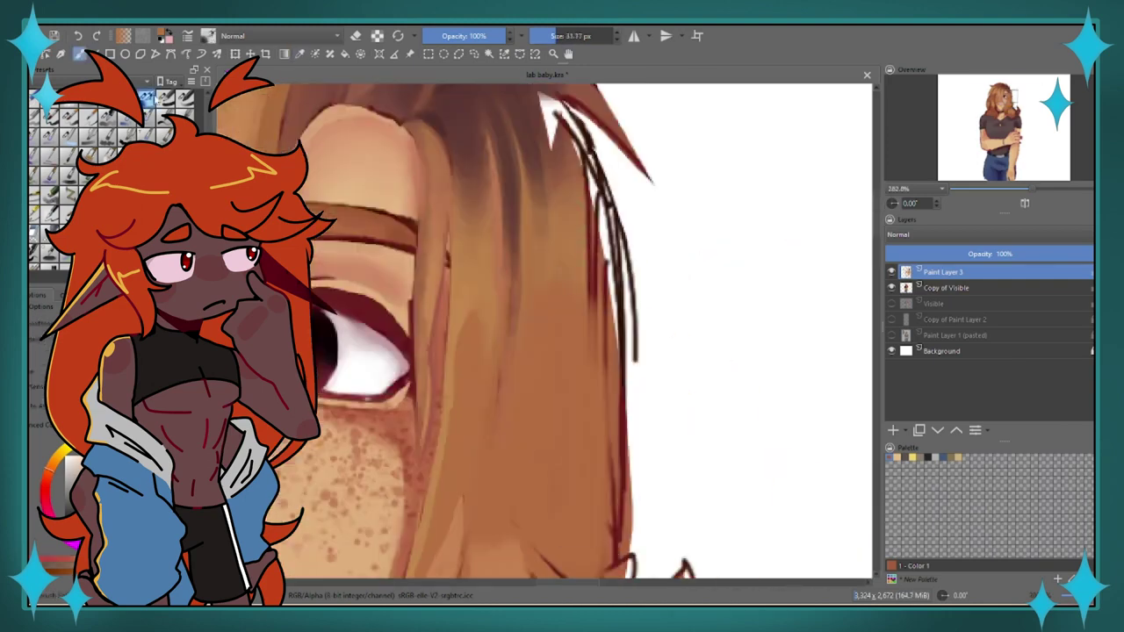
pyautogui.scroll(-1, 513, 170)
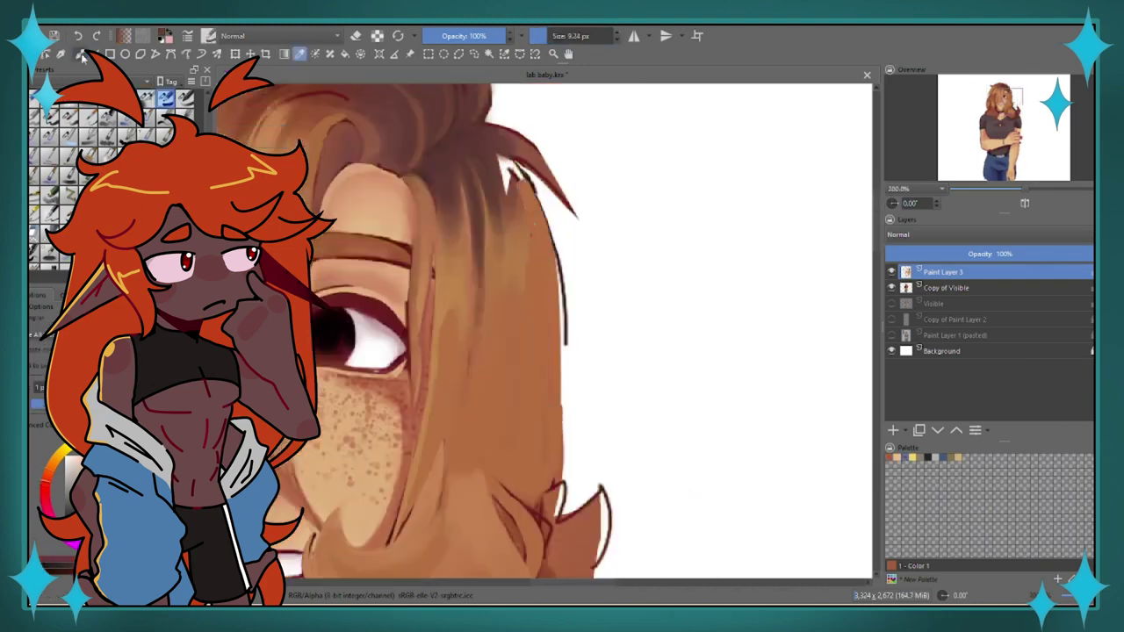
pyautogui.scroll(2, 562, 254)
pyautogui.press('/')
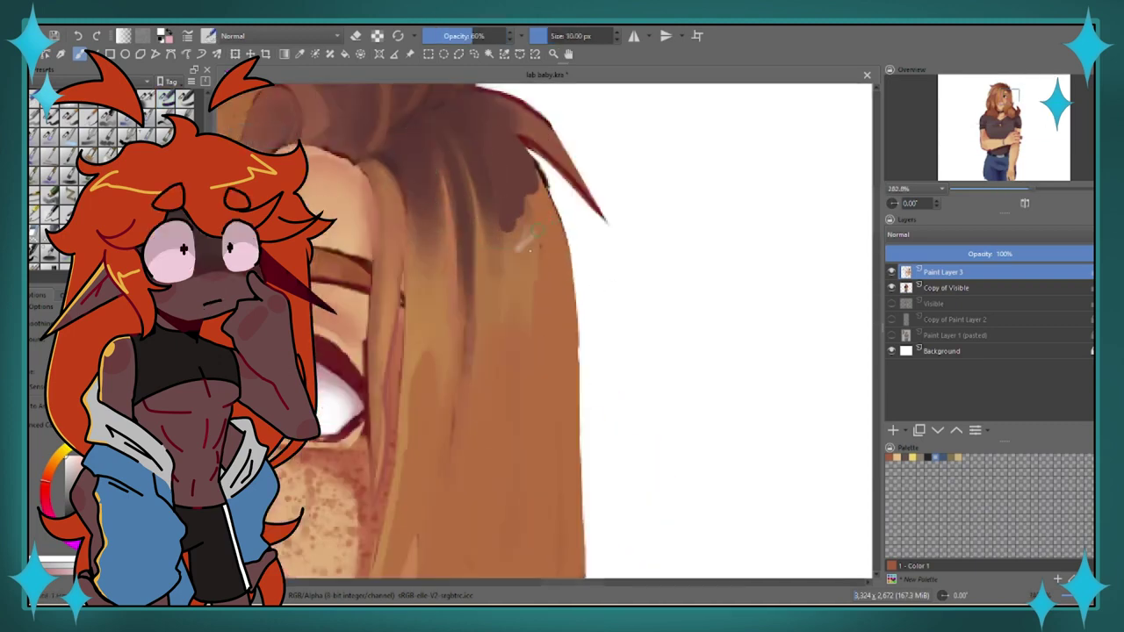
# - Blend the dark root colour down the hair strands beside the eye with an 18.77 px brush at 15% opacity
pyautogui.moveTo(525, 332); pyautogui.dragTo(517, 182)
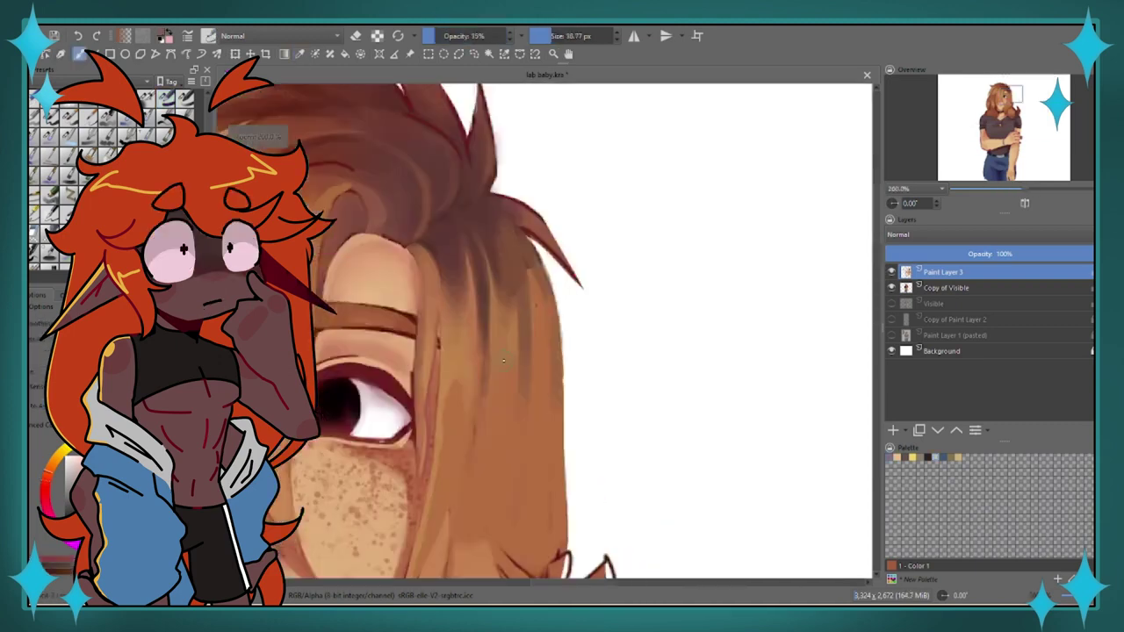
pyautogui.scroll(-5, 492, 264)
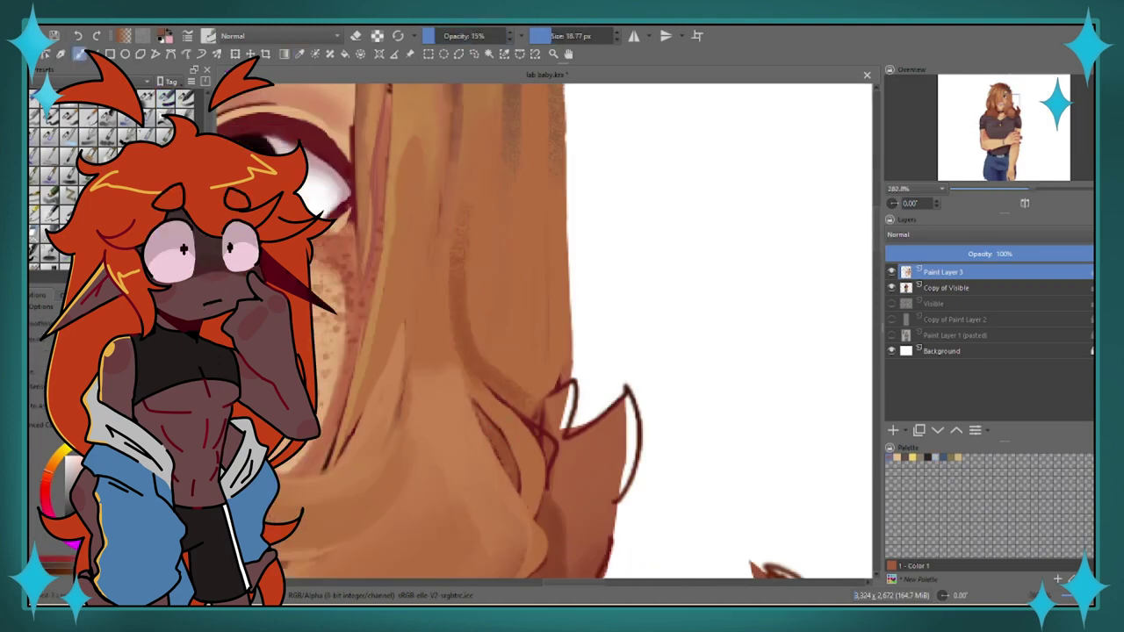
pyautogui.scroll(-3, 562, 334)
pyautogui.scroll(3, 702, 352)
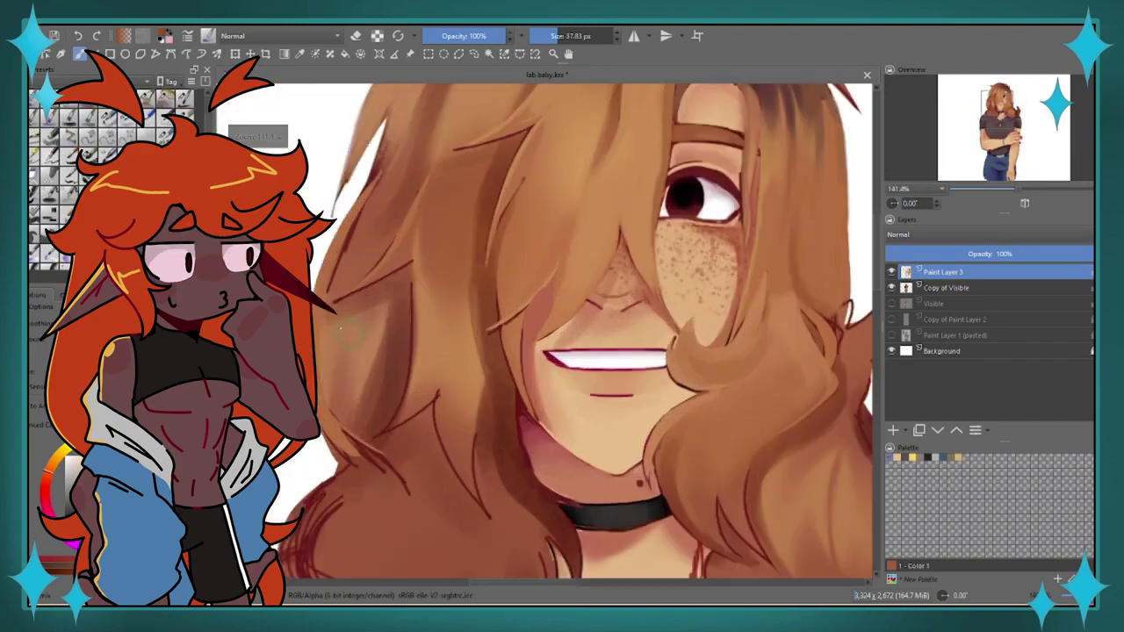
# - Paint out the sketch lines along the outer hair edge left of the face and soften it with the 15% opacity brush
pyautogui.press('/')
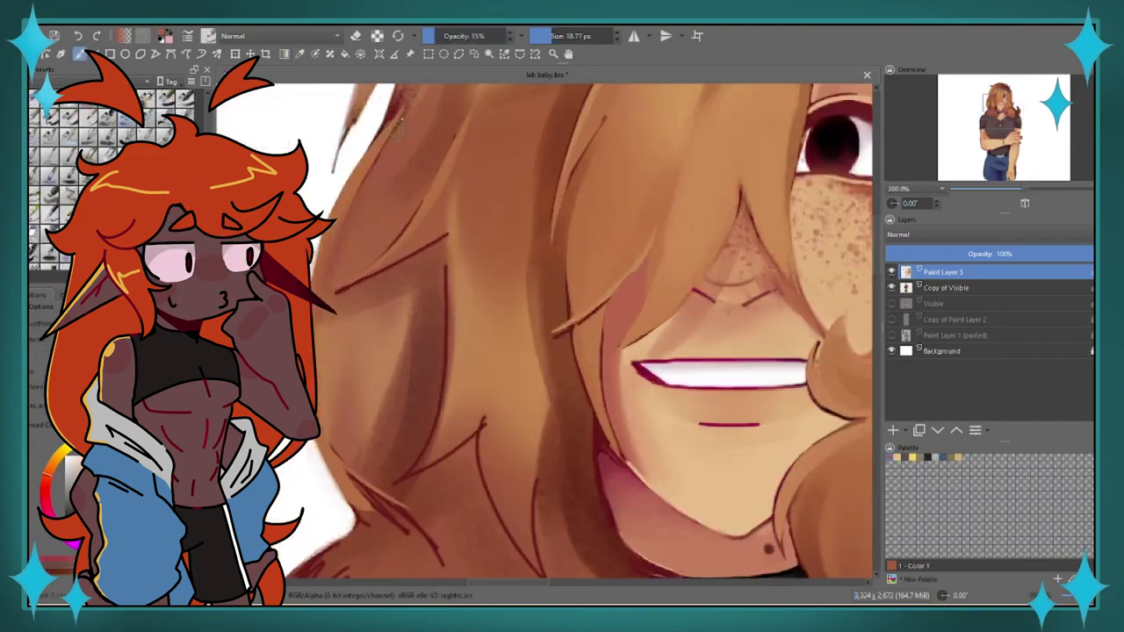
pyautogui.scroll(-3, 639, 300)
# - Shape the pointed hair flick right of the cheek, filling it with reddish brown and cleaning its outline with background white
pyautogui.scroll(4, 639, 300)
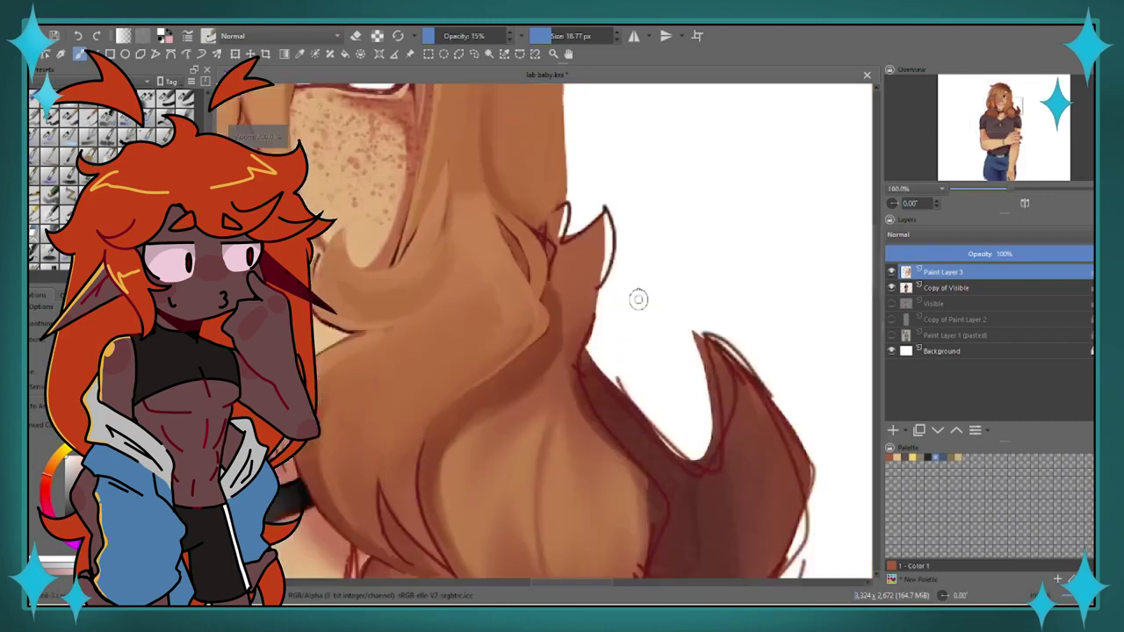
pyautogui.scroll(5, 638, 300)
pyautogui.press('/')
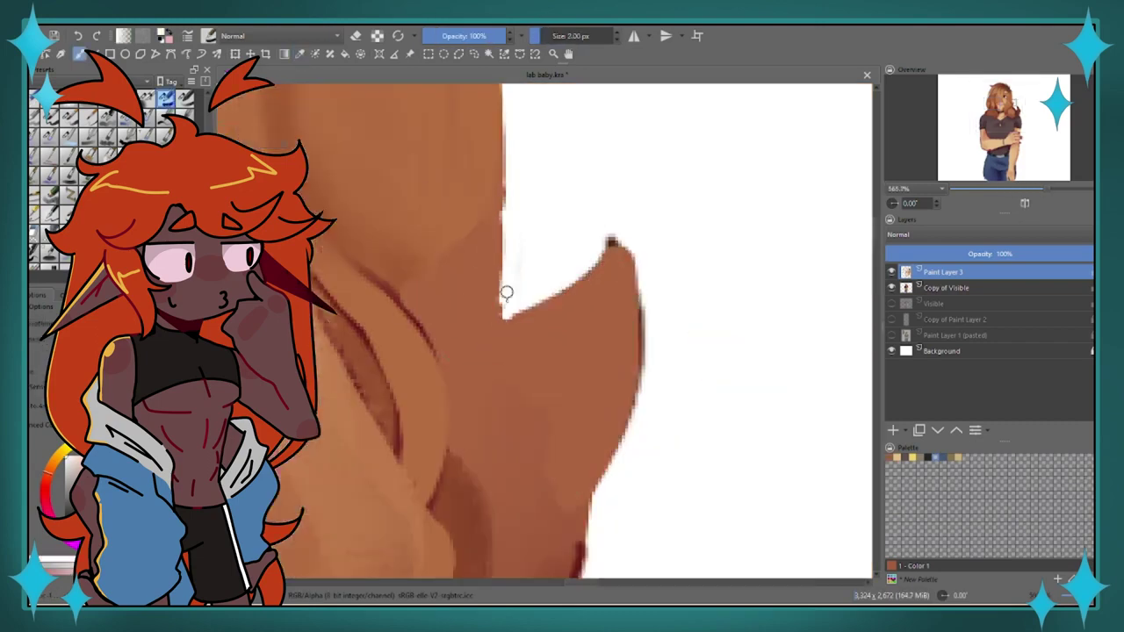
pyautogui.scroll(-4, 620, 436)
# - Fill the gaps where the hair meets the neck and shirt, and paint over stray sketch lines there with sampled colours
pyautogui.scroll(4, 601, 298)
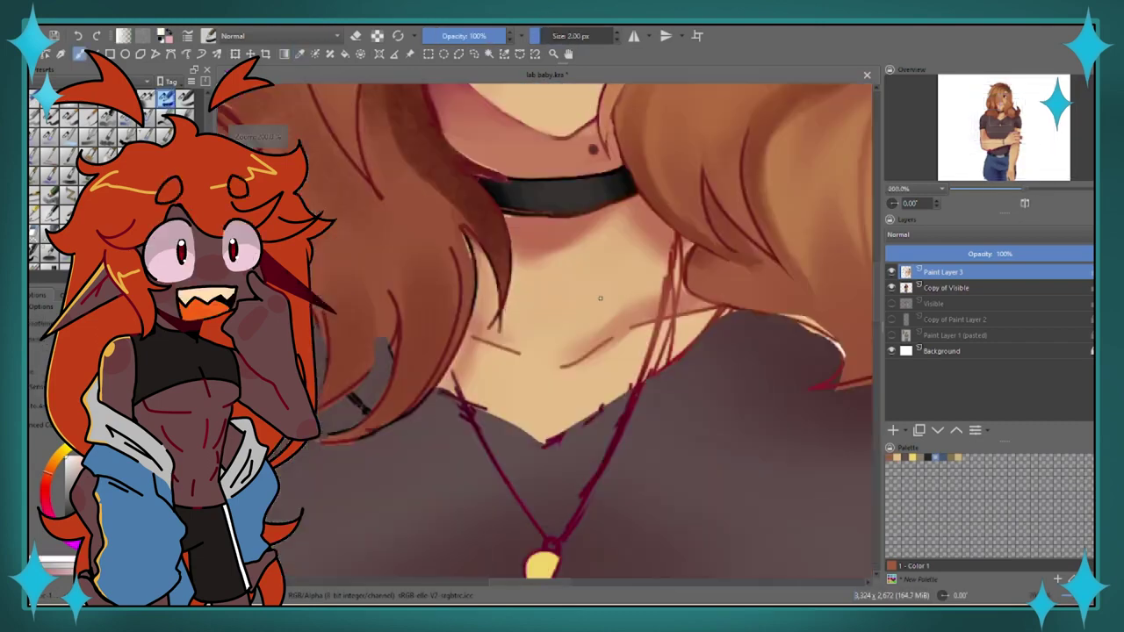
pyautogui.scroll(2, 601, 298)
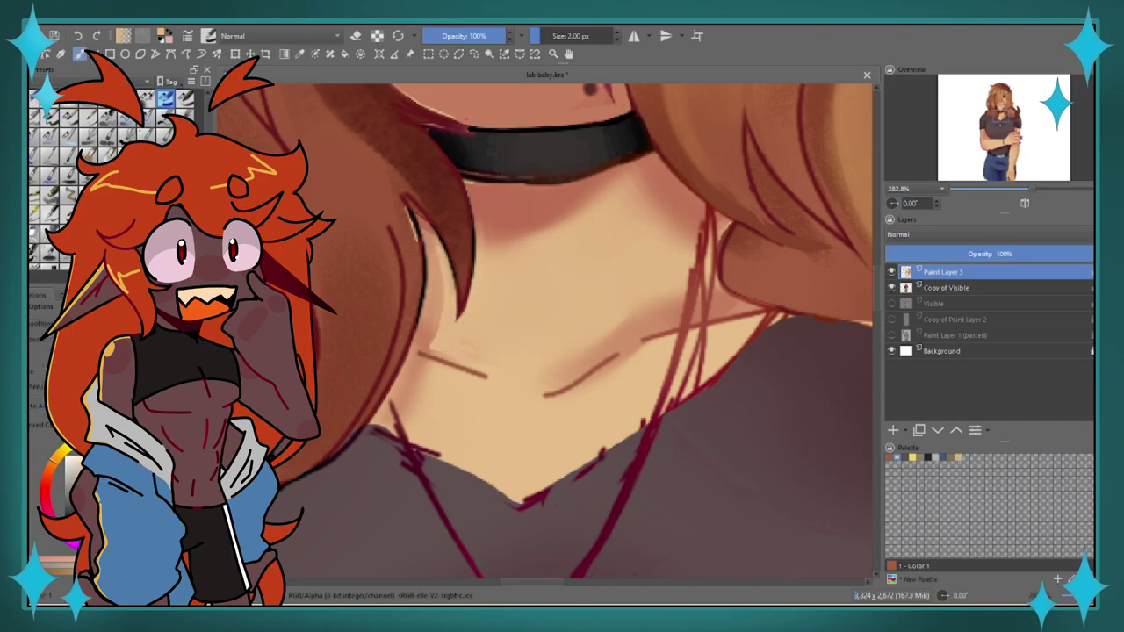
pyautogui.press('/')
pyautogui.scroll(3, 636, 366)
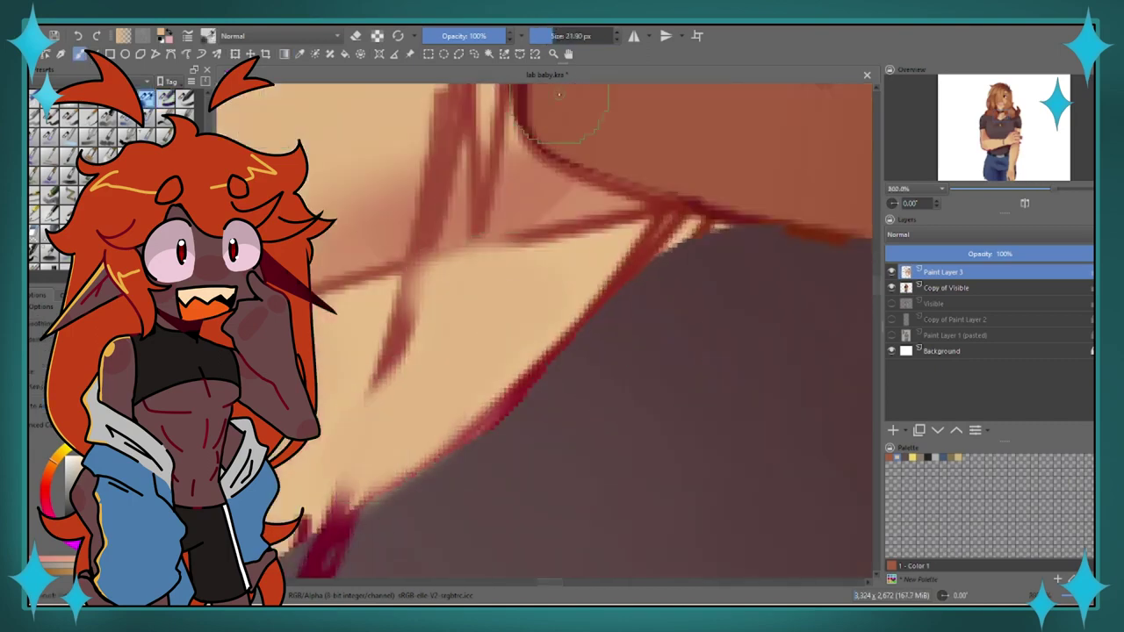